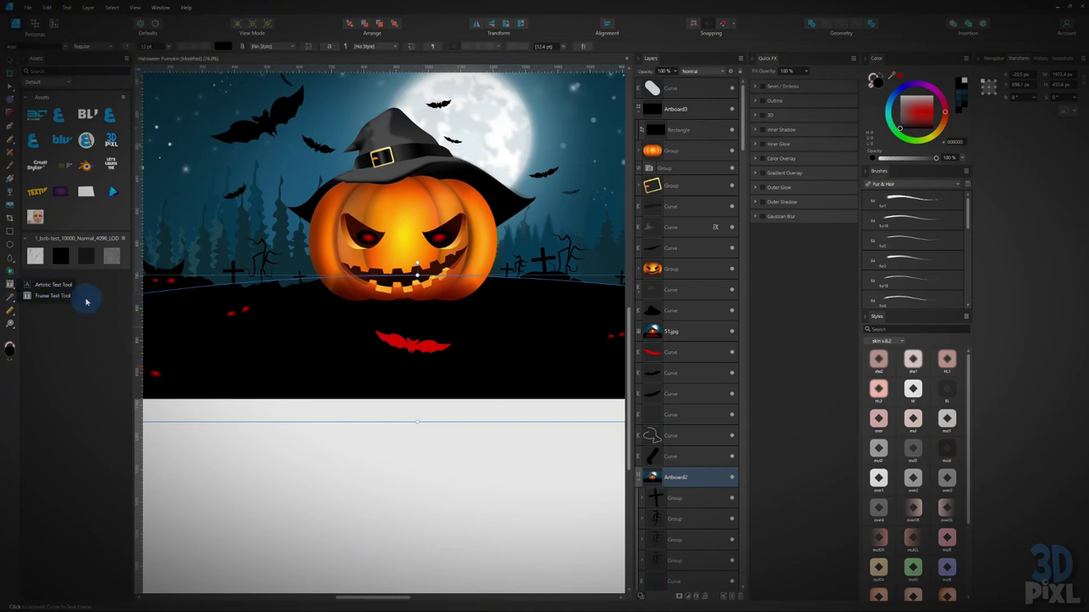
Add the artistic text "Halloween" in the blank area below the pumpkin artboard.
left_click_drag(243, 423, 342, 519)
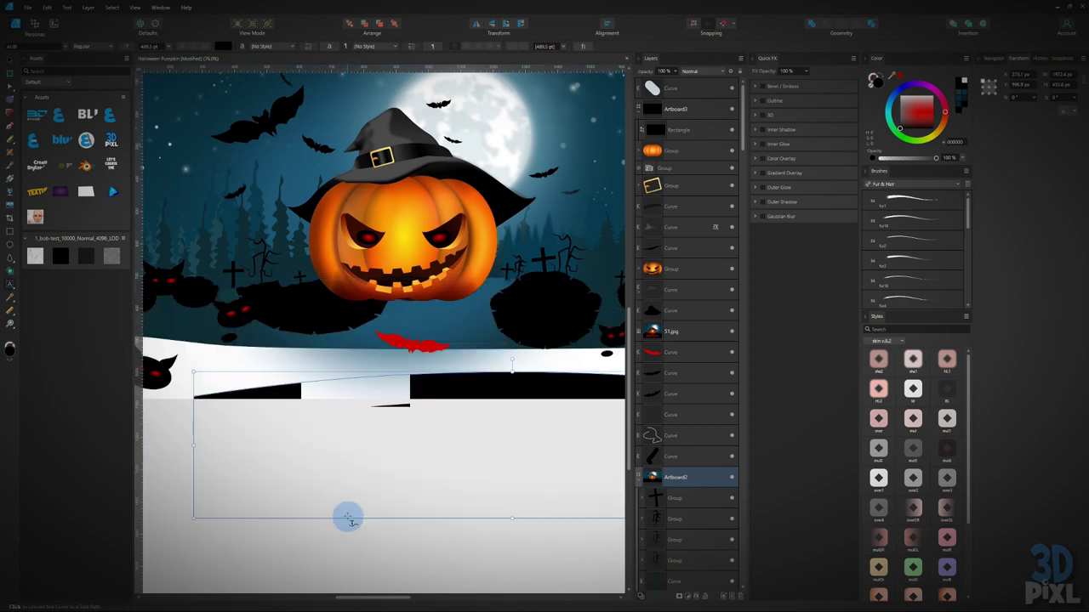
key("ctrl+z")
left_click_drag(248, 444, 356, 560)
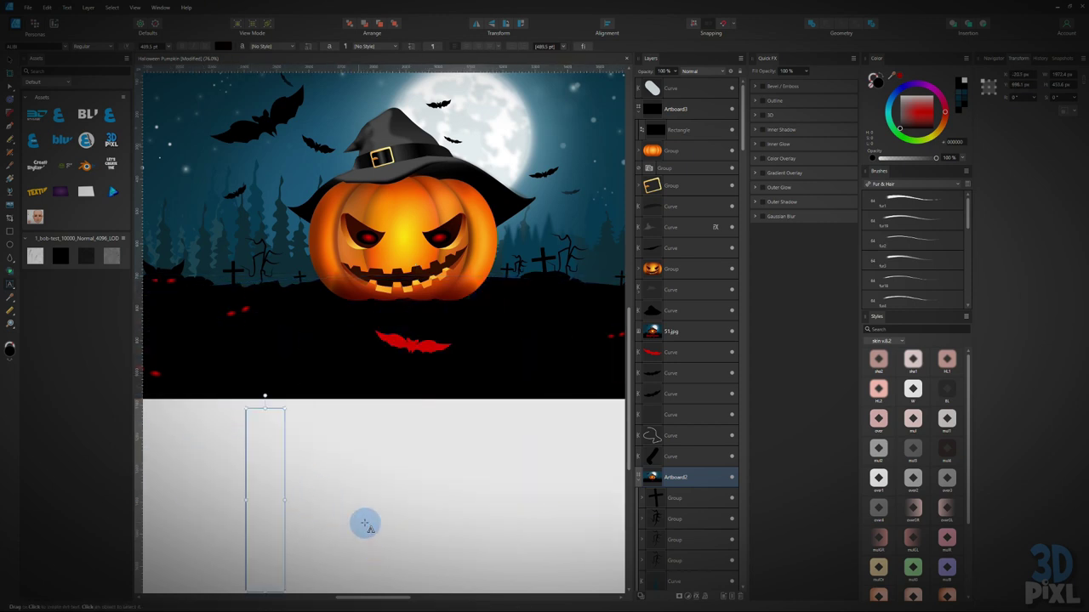
left_click_drag(328, 467, 360, 443)
type("Ha")
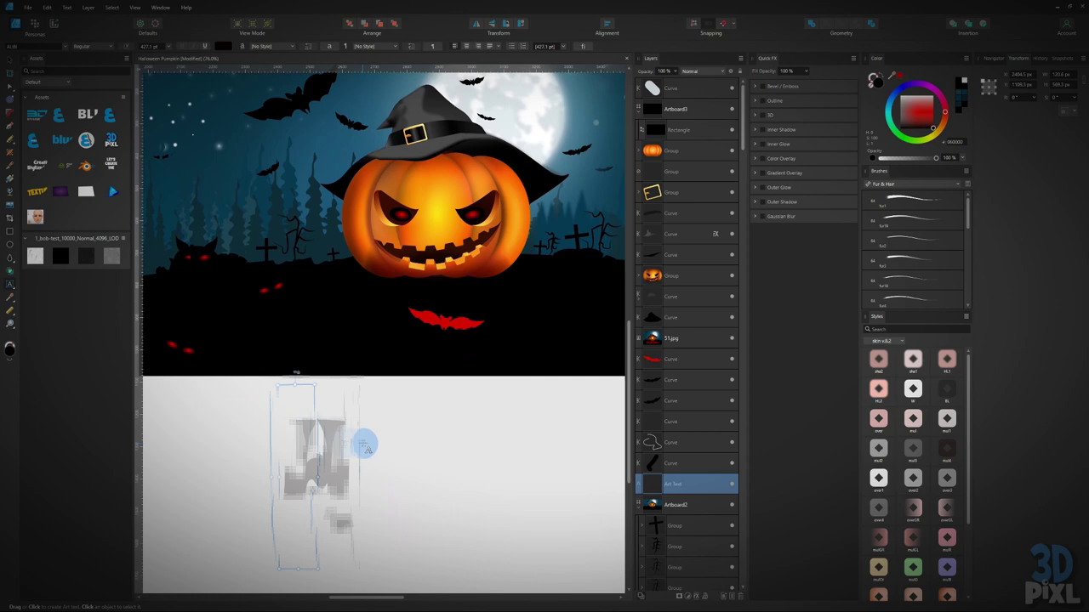
type("lloween")
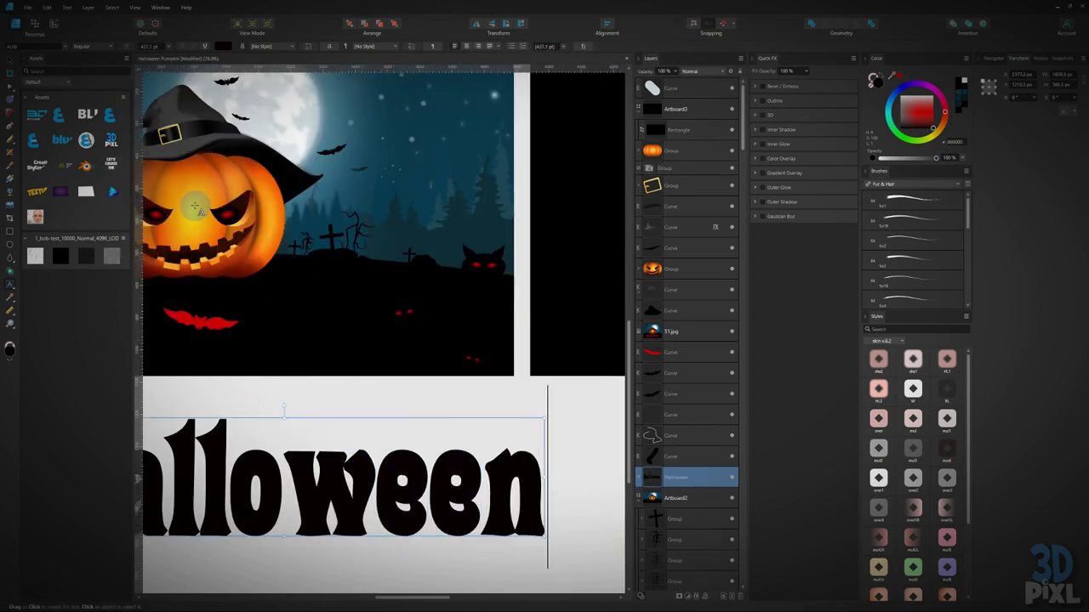
key("Escape")
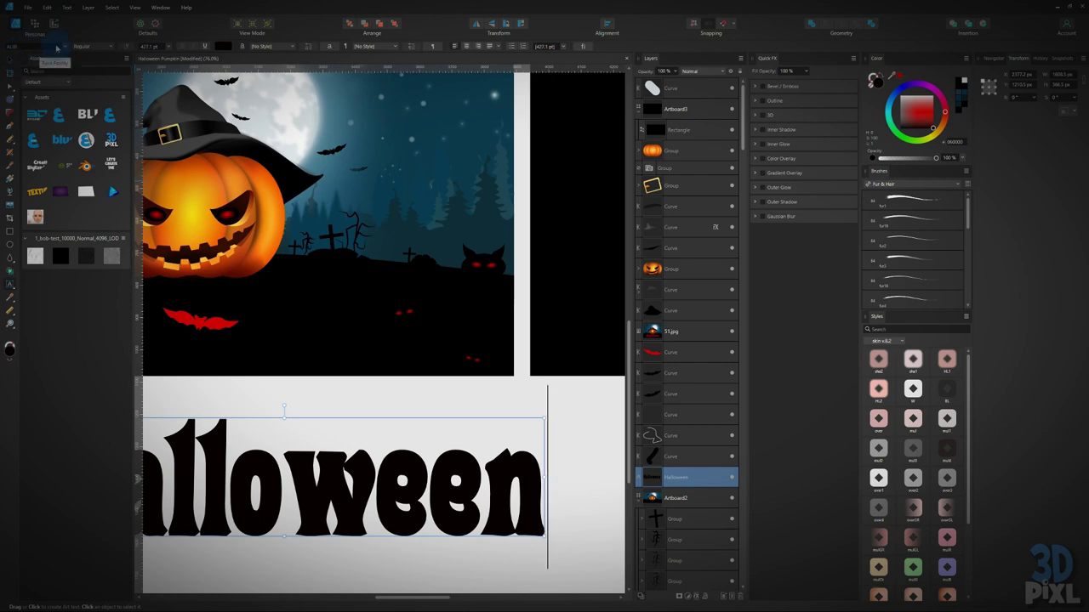
Fill the Halloween text with the red colour sampled from the bat beneath the pumpkin.
left_click(9, 63)
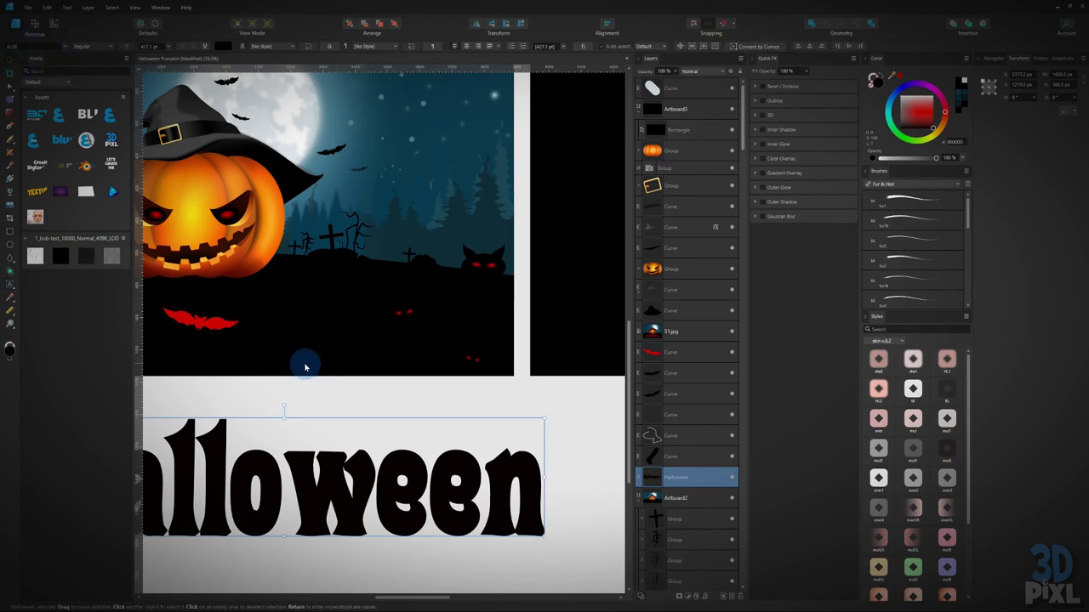
key("i")
left_click(218, 319)
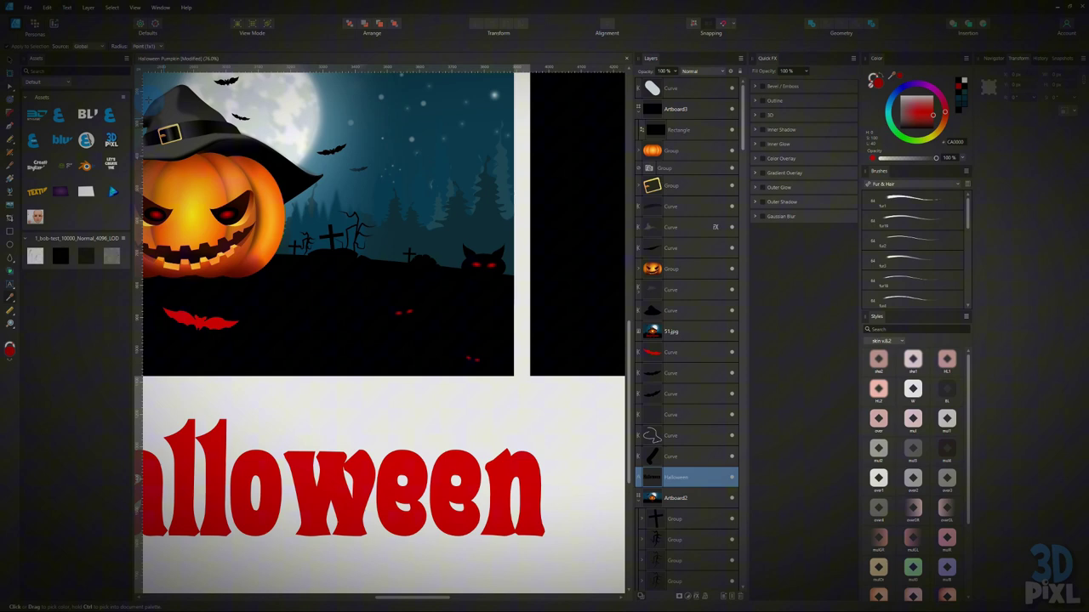
key("v")
Move the Halloween text onto the black ground of the pumpkin artboard and scale it down to about 256 pt.
left_click_drag(220, 204, 308, 233)
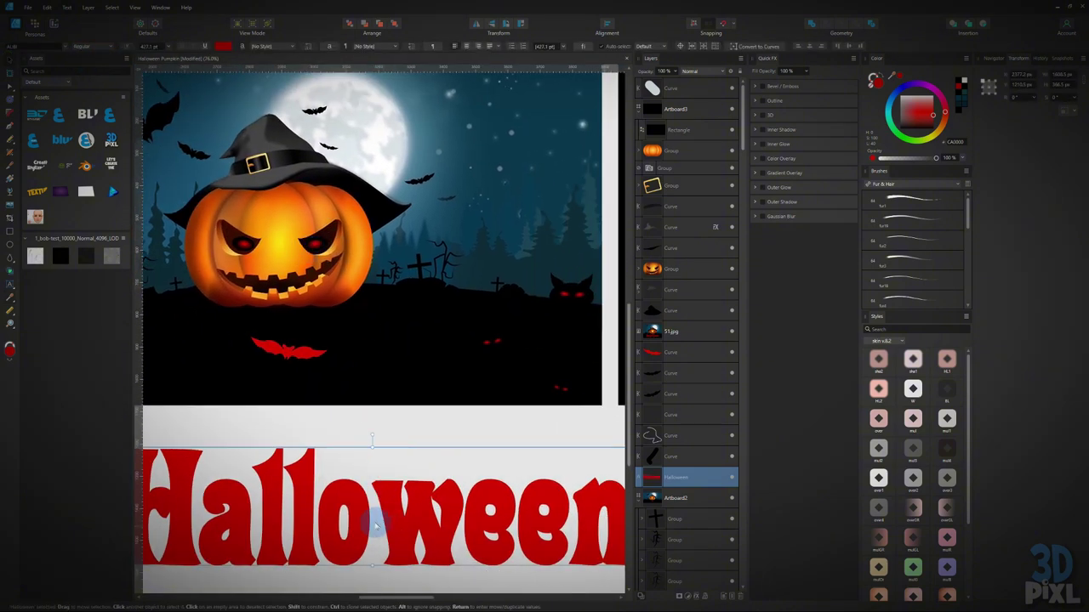
left_click_drag(378, 528, 339, 371)
scroll(366, 376, "down", 5)
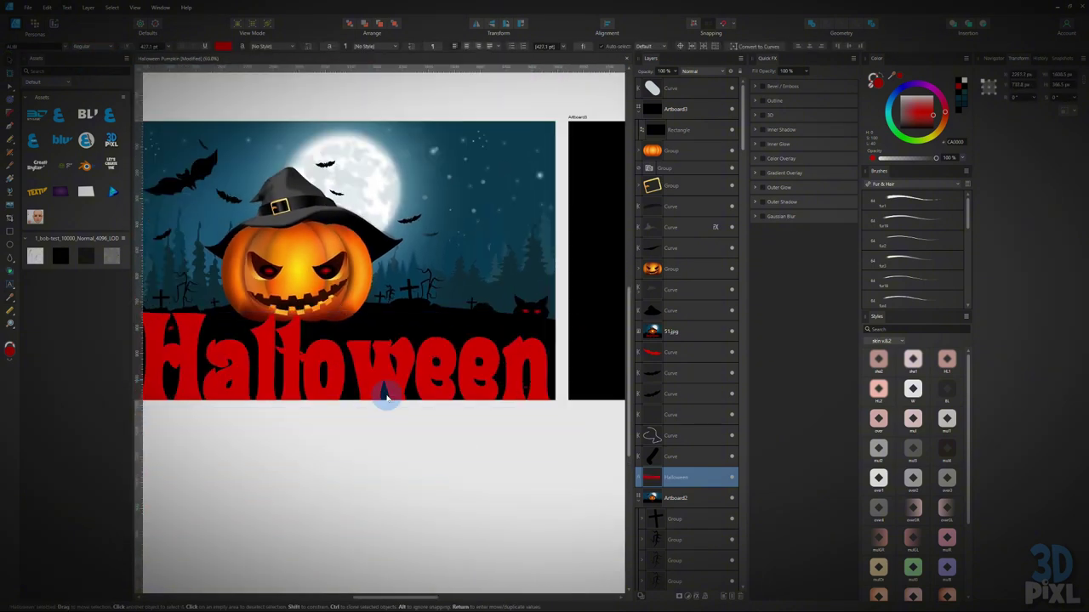
scroll(352, 272, "up", 3)
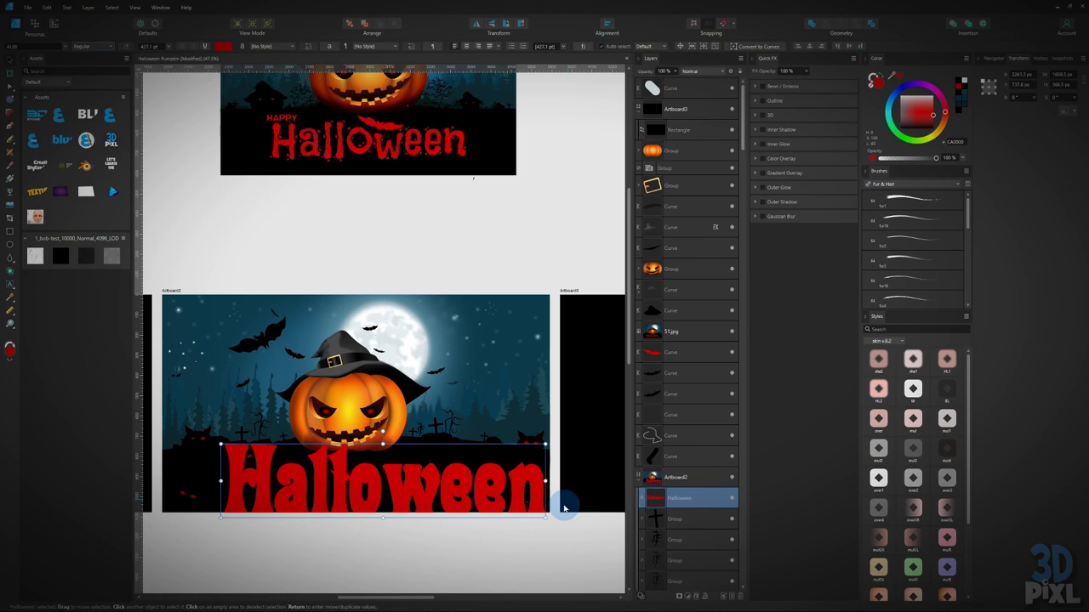
left_click_drag(542, 516, 411, 511)
scroll(394, 470, "up", 3)
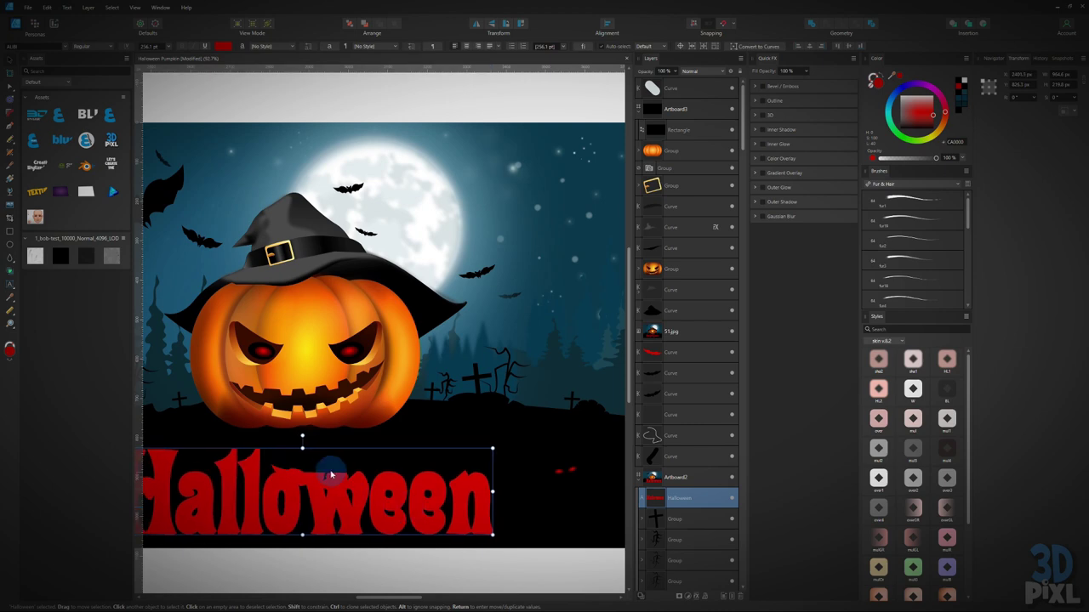
Move the red bat up to just below the pumpkin and centre the Halloween text underneath it.
left_click_drag(298, 474, 303, 446)
scroll(357, 476, "down", 3)
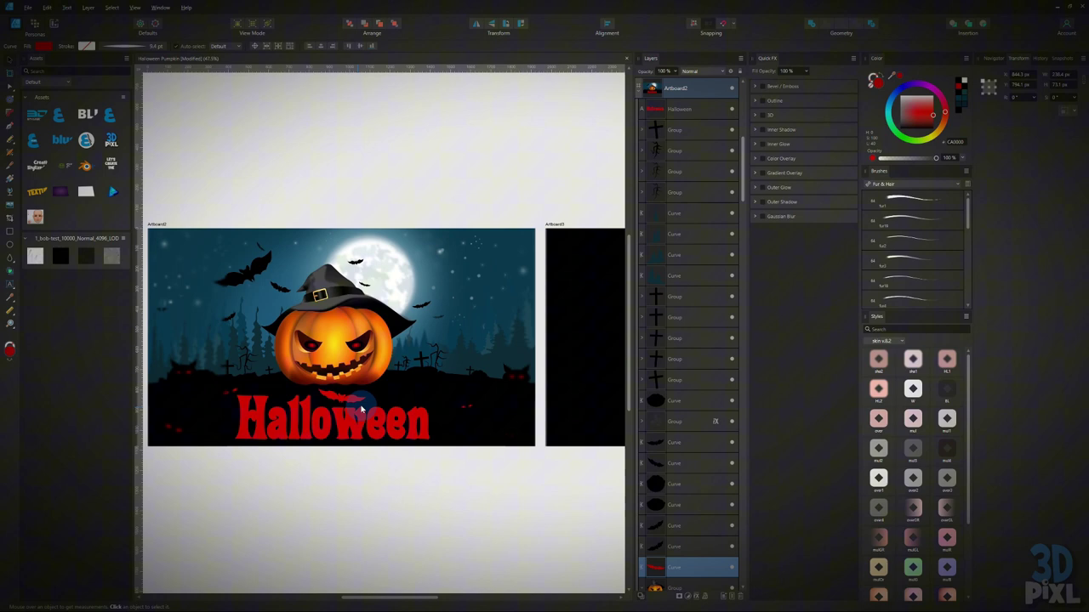
left_click(350, 432)
left_click_drag(351, 430, 356, 428)
left_click(376, 482)
left_click(376, 482)
left_click(369, 441)
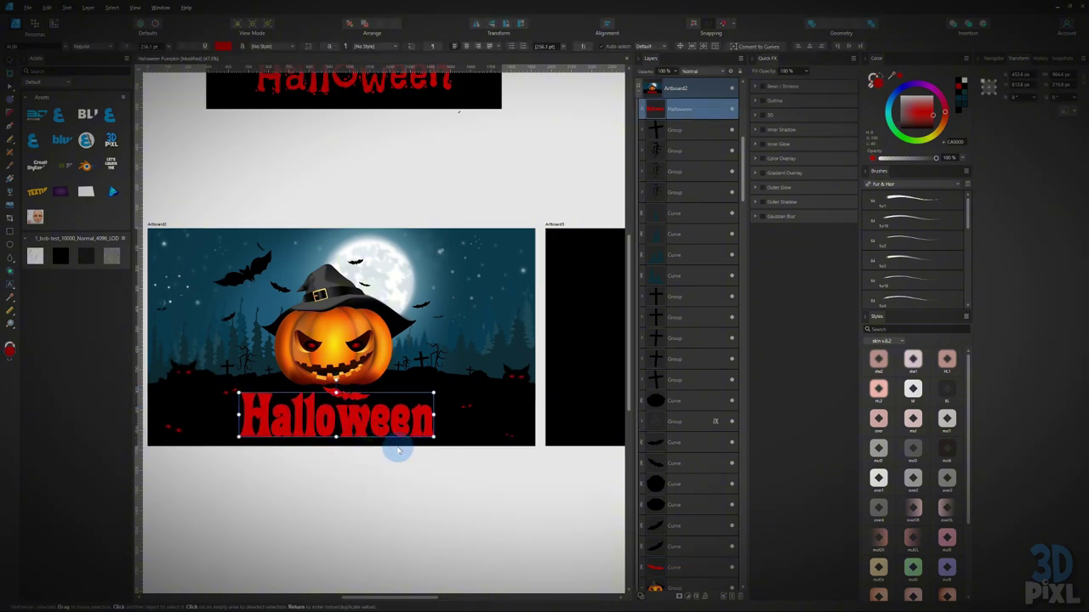
Give the Halloween text a 16 pt black stroke so that its letters look thinner.
scroll(359, 437, "up", 3)
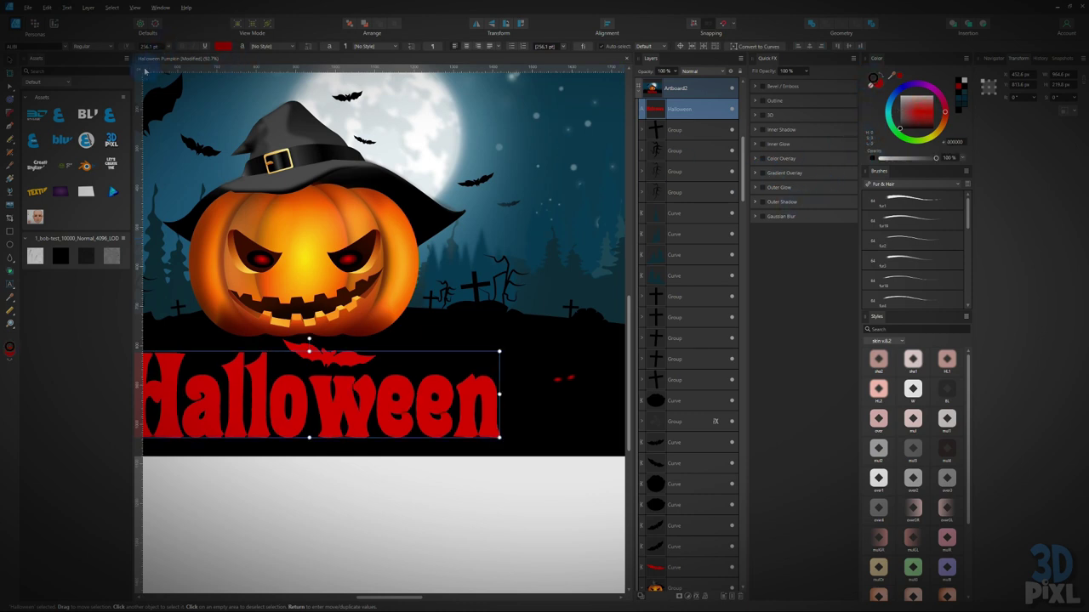
left_click(10, 86)
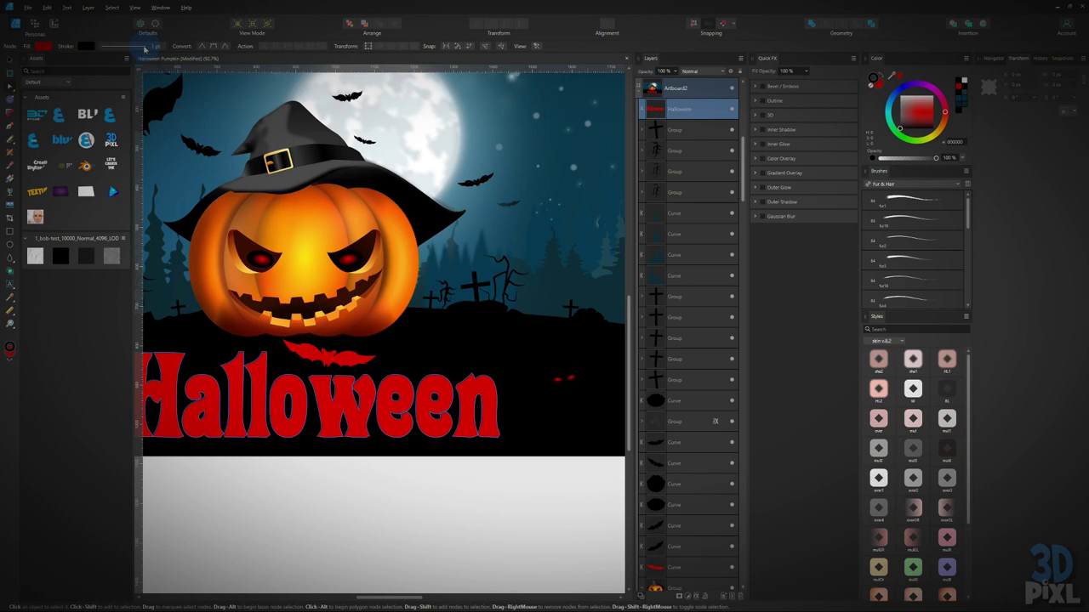
left_click(142, 47)
left_click_drag(110, 80, 129, 77)
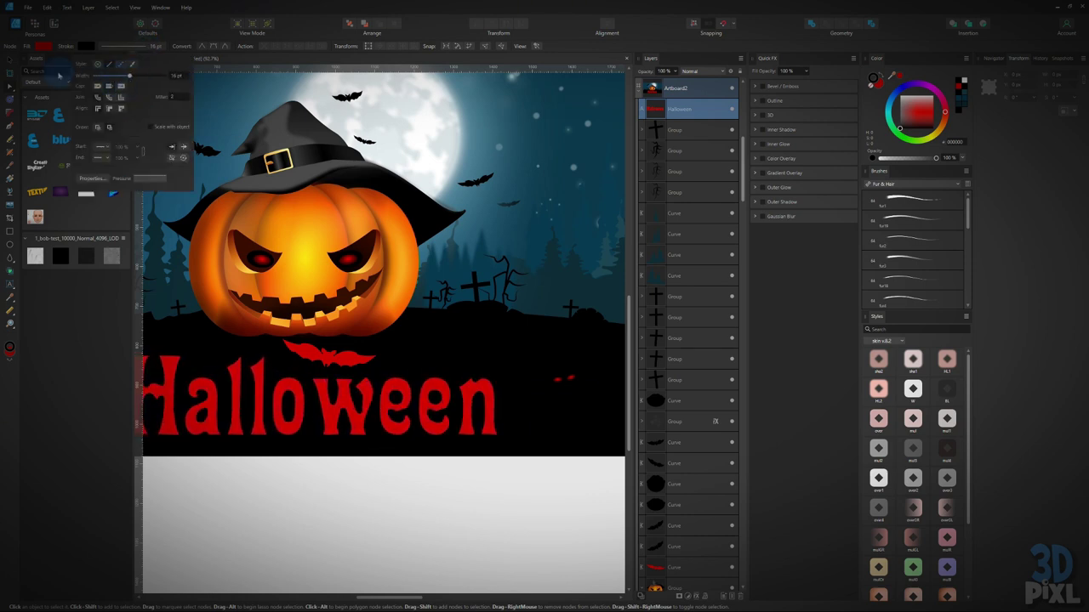
left_click(9, 60)
scroll(308, 280, "down", 4)
left_click(352, 450)
scroll(305, 389, "up", 1)
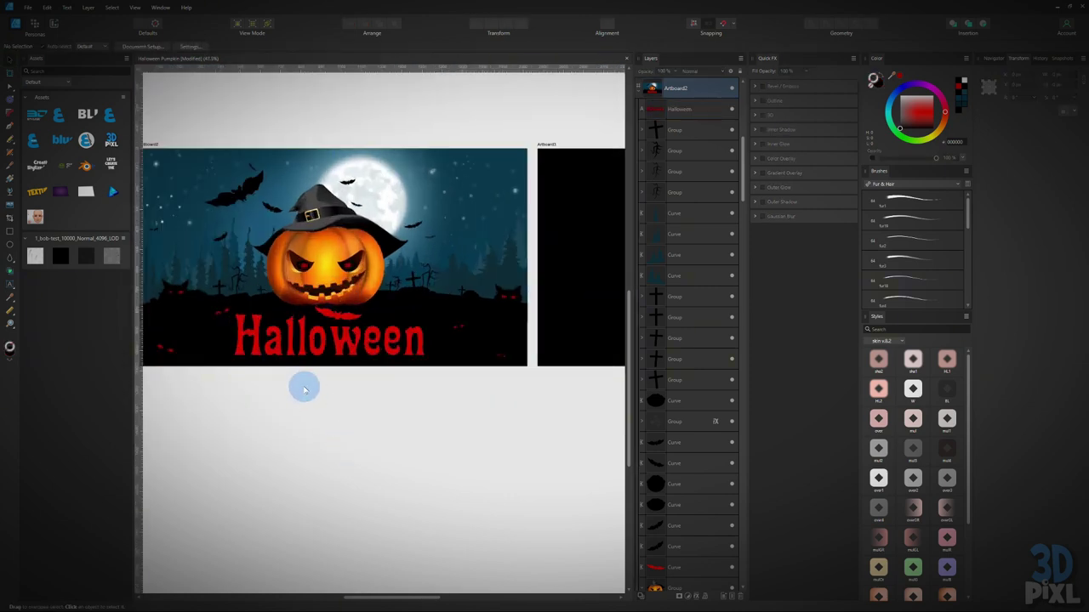
Tighten the letter spacing of the whole word Halloween by five increments.
scroll(303, 389, "up", 2)
double_click(333, 310)
key("ctrl+a")
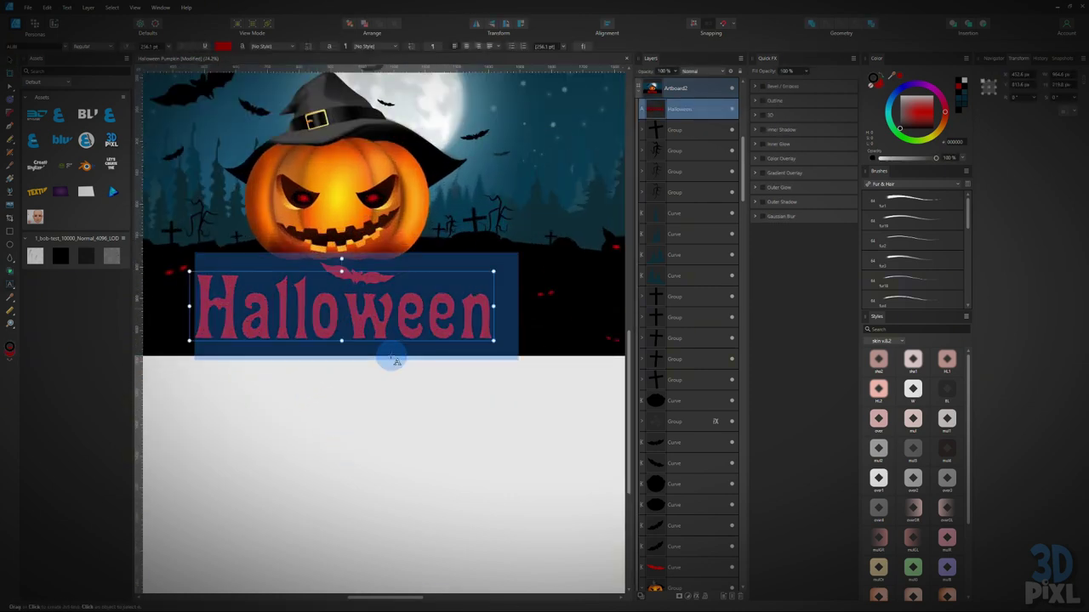
key("alt+Left")
key("alt+Left")
key("alt+Left")
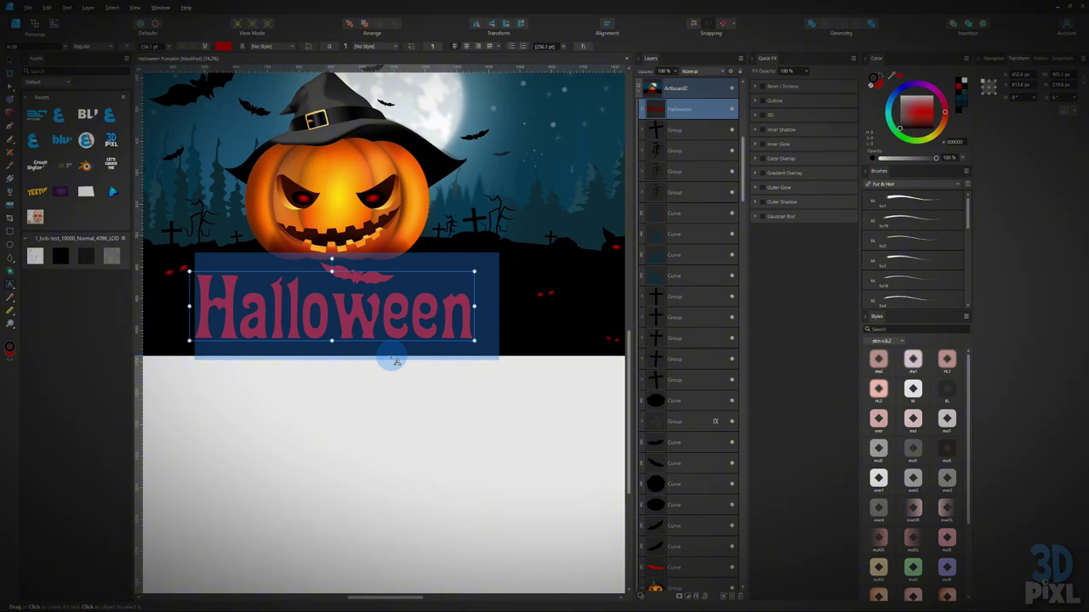
key("alt+Left")
key("alt+Left")
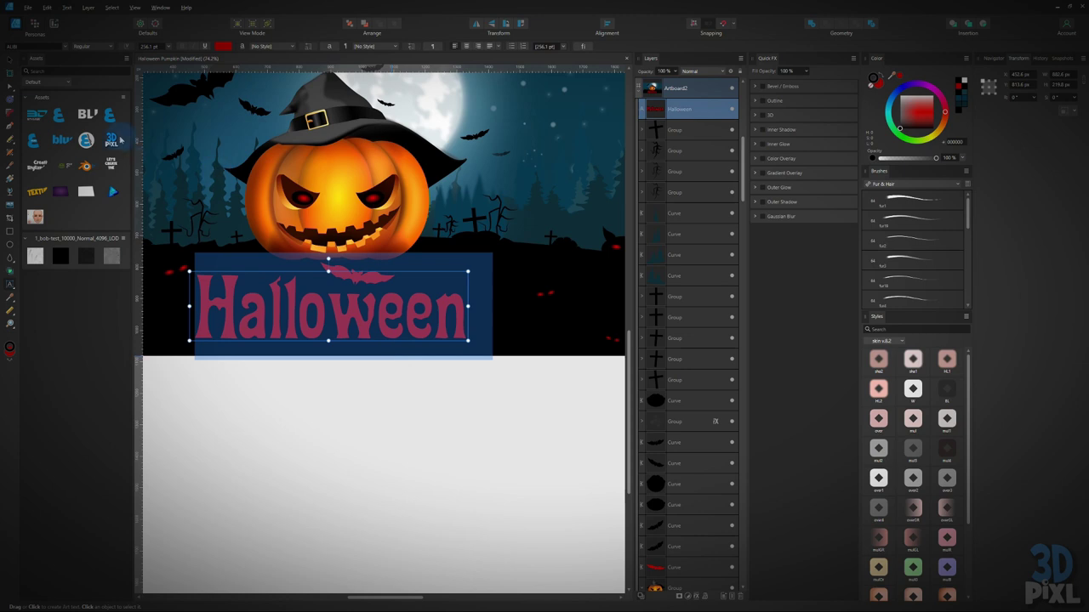
Reposition the narrowed Halloween text so it sits centred beneath the pumpkin.
left_click(10, 61)
left_click(384, 354)
left_click_drag(359, 325, 415, 610)
scroll(559, 151, "down", 5)
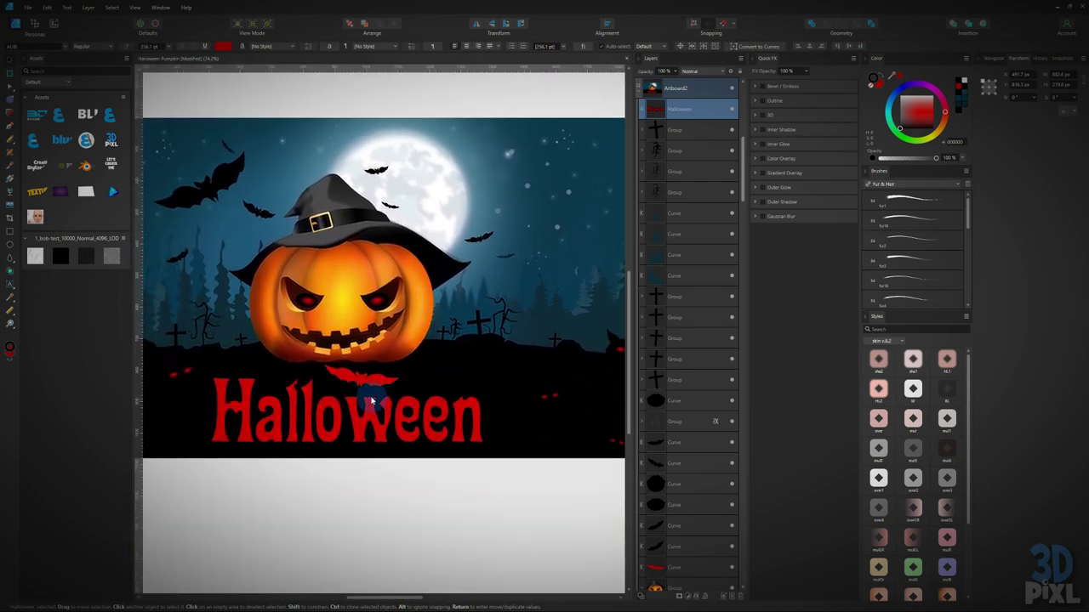
left_click(337, 375)
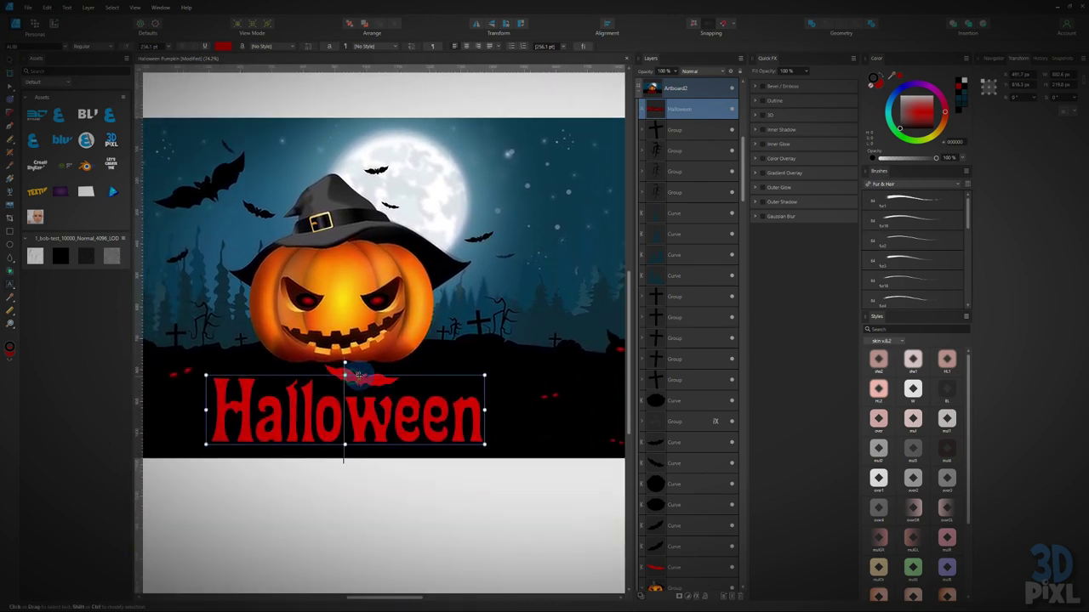
left_click(10, 58)
Place a copy of the red-eyed cat on the dark ground just above the end of the Halloween text.
scroll(349, 168, "down", 3)
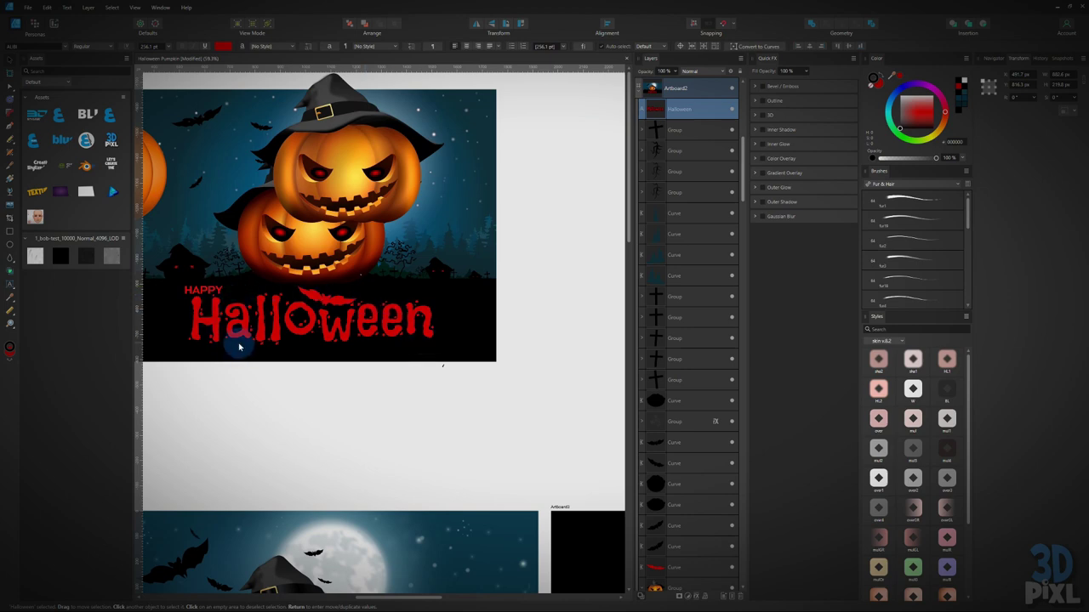
left_click_drag(256, 428, 379, 197)
scroll(366, 397, "up", 3)
left_click_drag(429, 451, 411, 242)
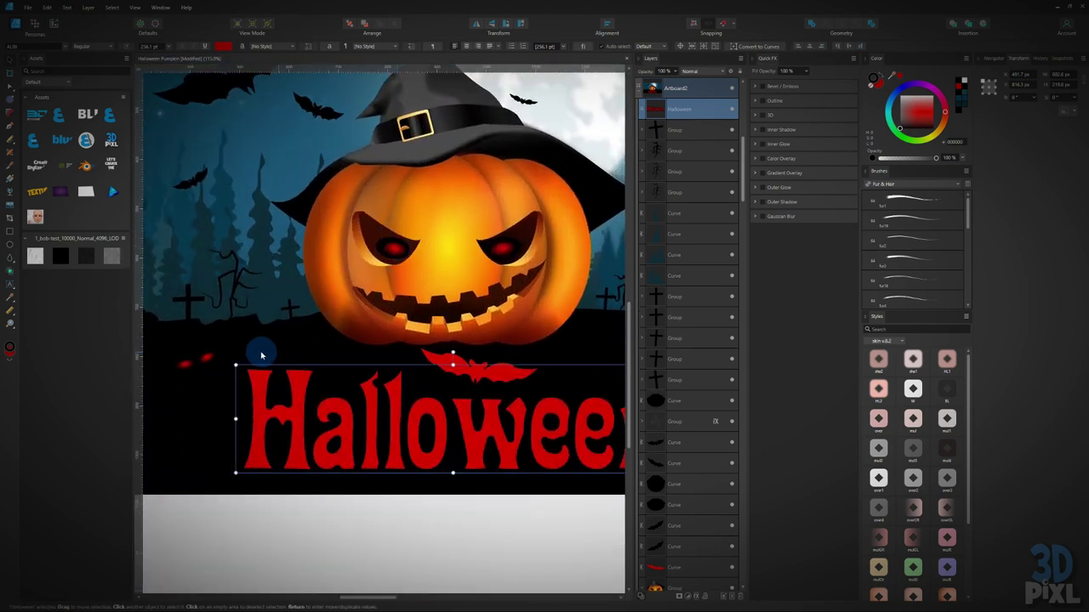
mouse_move(204, 360)
left_mouse_down()
mouse_move(349, 389)
mouse_move(349, 374)
mouse_move(519, 391)
mouse_move(575, 384)
left_mouse_up()
mouse_move(541, 341)
left_mouse_down()
mouse_move(565, 337)
mouse_move(581, 371)
mouse_move(562, 385)
mouse_move(573, 379)
mouse_move(248, 330)
left_mouse_up()
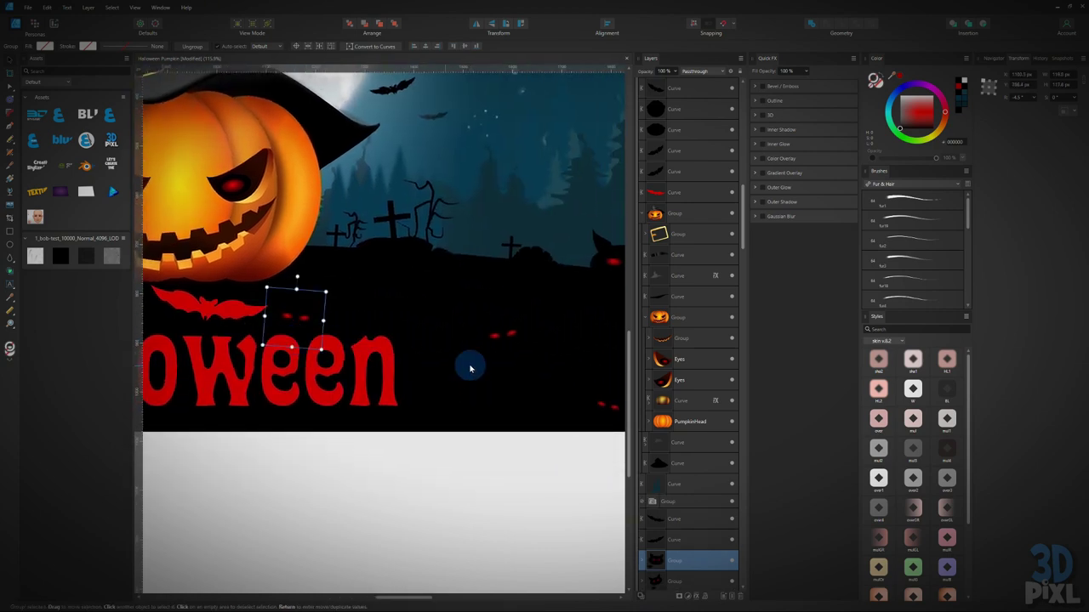
Duplicate the tilted red-eyed cat beside the text, rotate the copy to about -24° and place it over the first e.
key("ctrl+j")
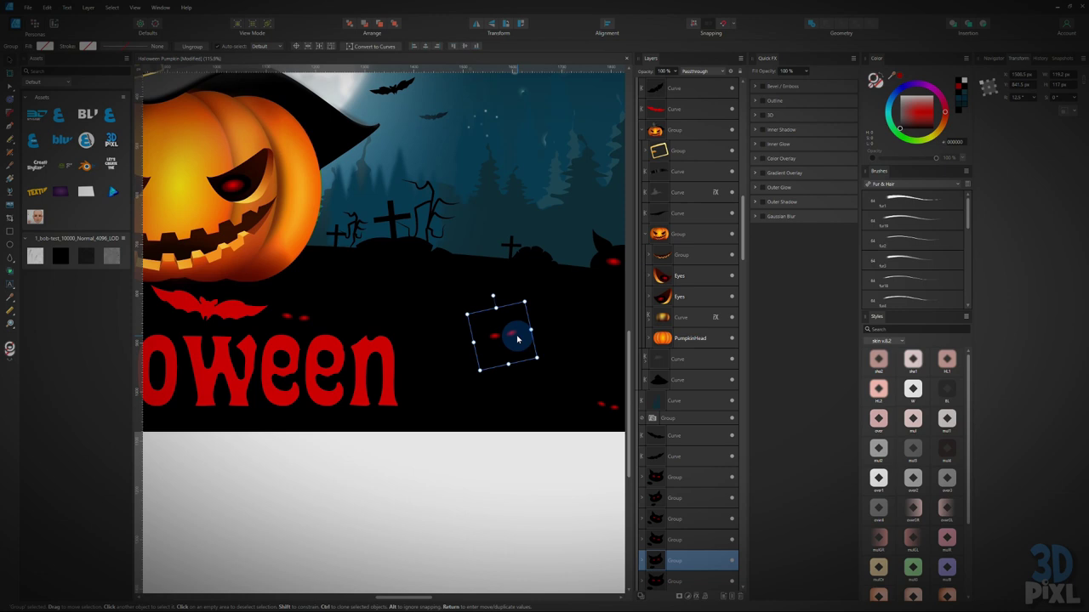
left_click_drag(518, 338, 424, 351)
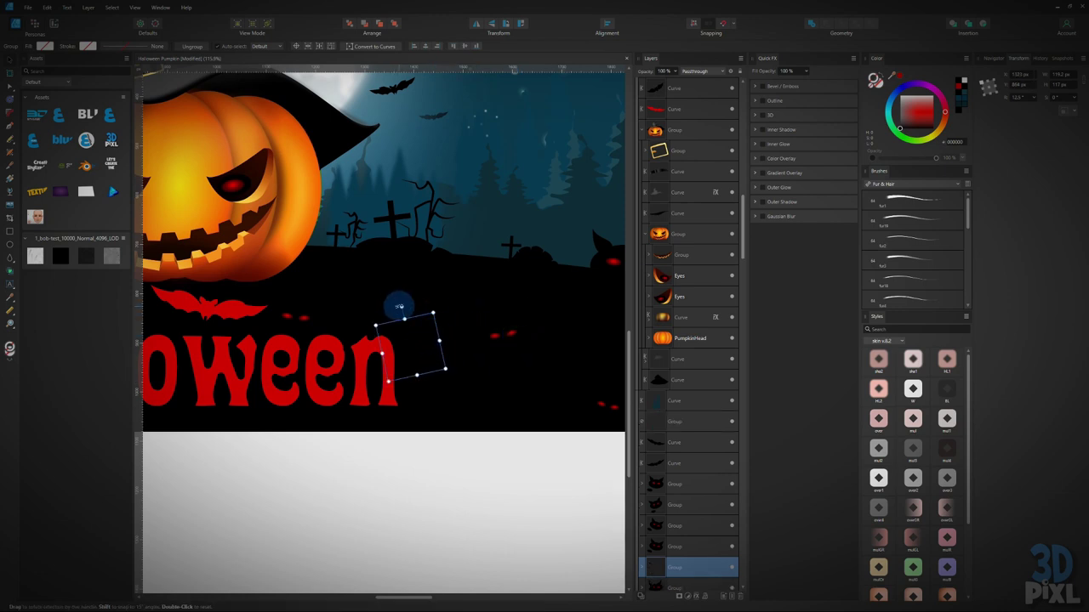
left_click_drag(399, 306, 271, 364)
scroll(308, 399, "left", 1)
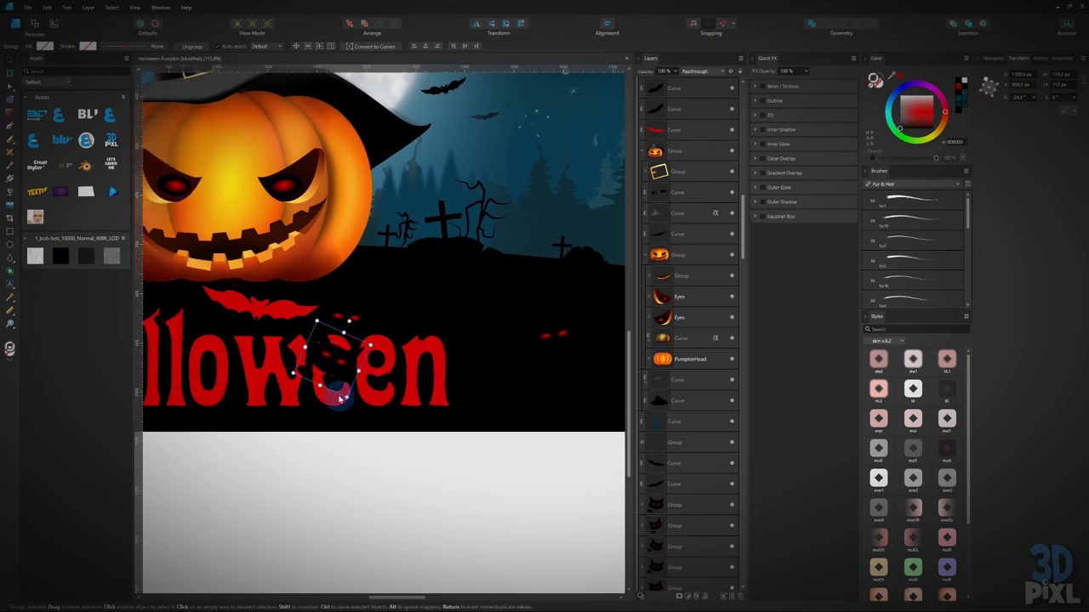
Shrink the cat to about 74 px wide, fit it into the upper part of the first e and bring it in front of the text.
scroll(340, 398, "up", 4)
left_click_drag(347, 398, 299, 352)
left_click_drag(315, 316, 323, 342)
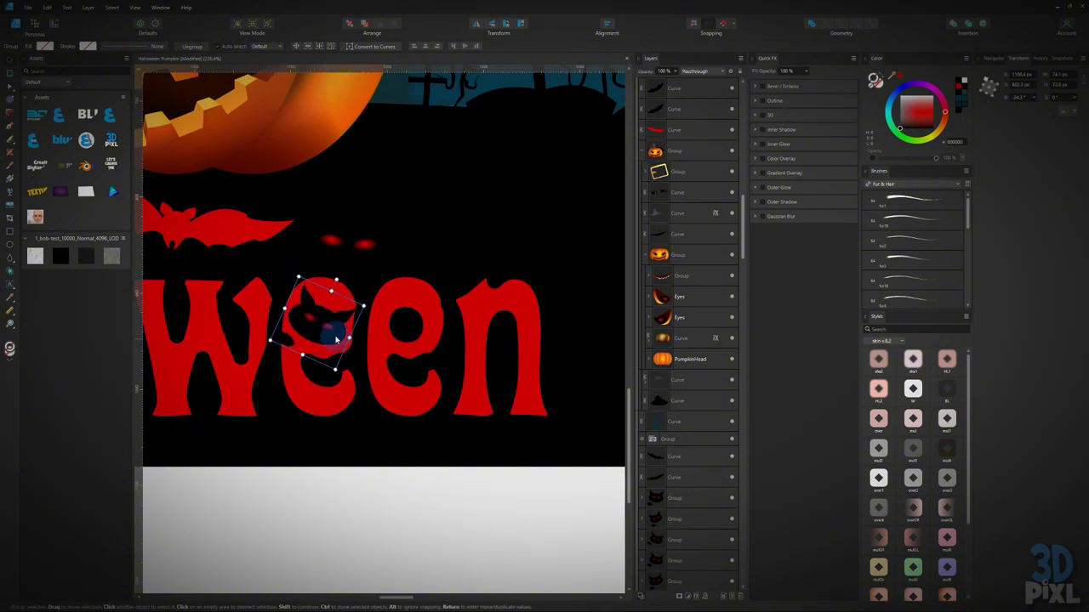
left_click(364, 315)
left_click(340, 333)
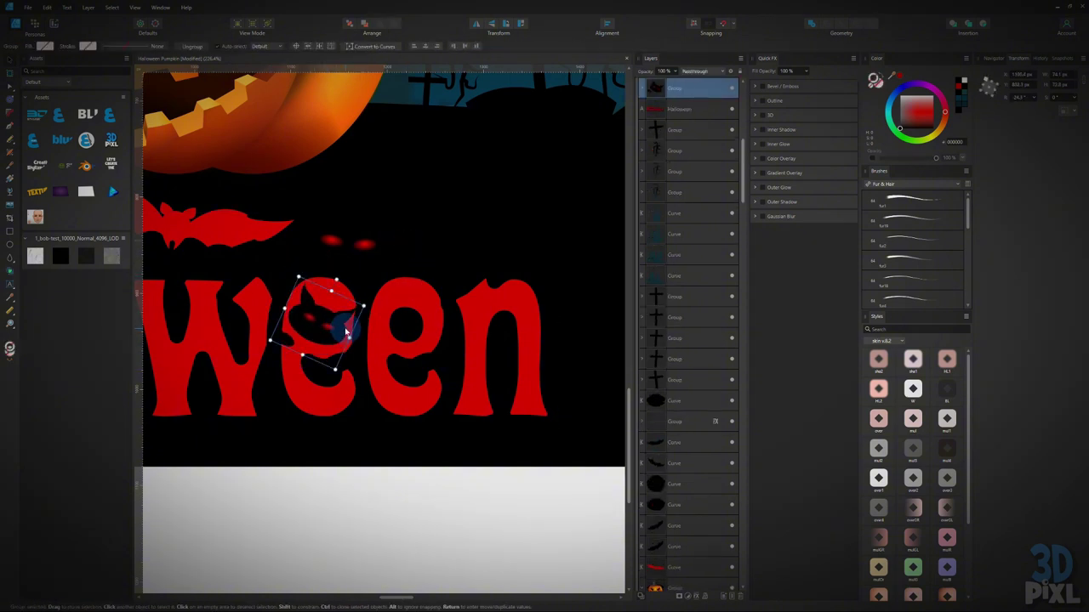
Copy the small cat into the second e and rotate the copy to about 14° so it tilts the opposite way.
left_click_drag(346, 328, 434, 326)
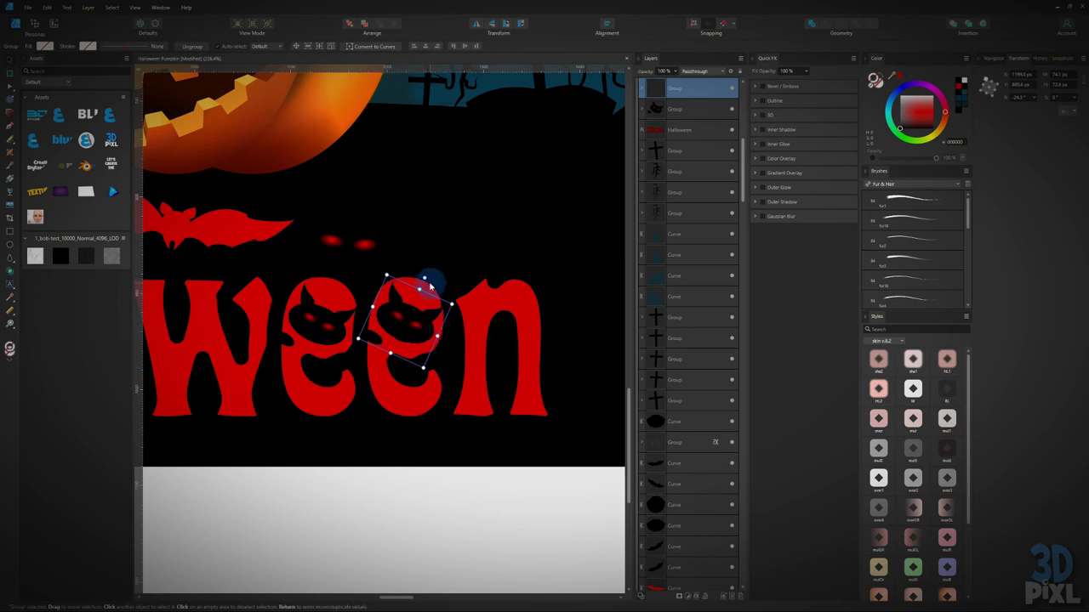
left_click_drag(425, 278, 407, 297)
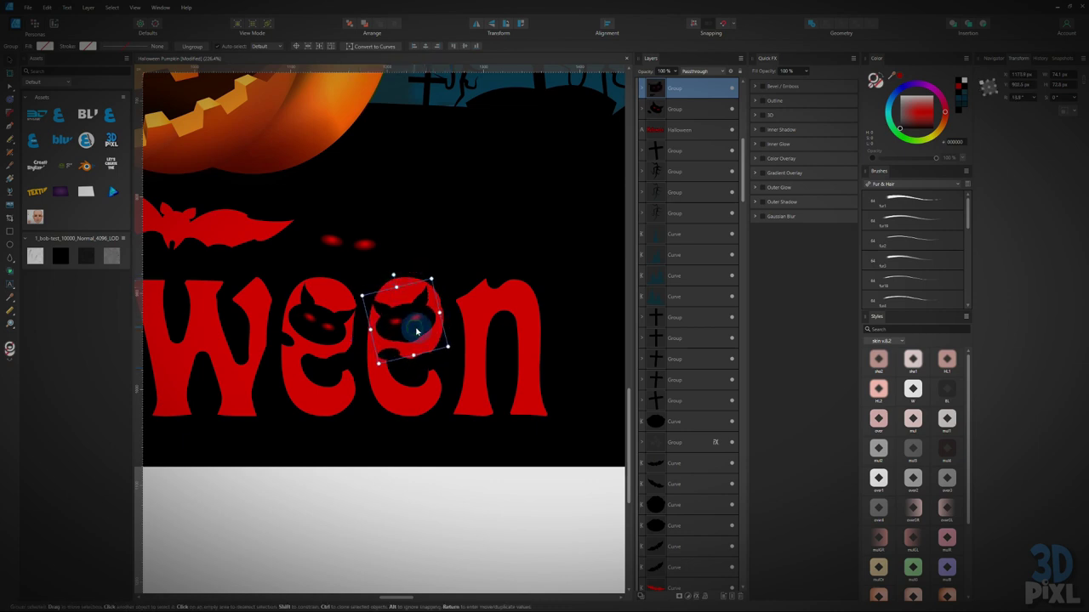
Try a slightly different rotation for the cat in the first e.
left_click(331, 326)
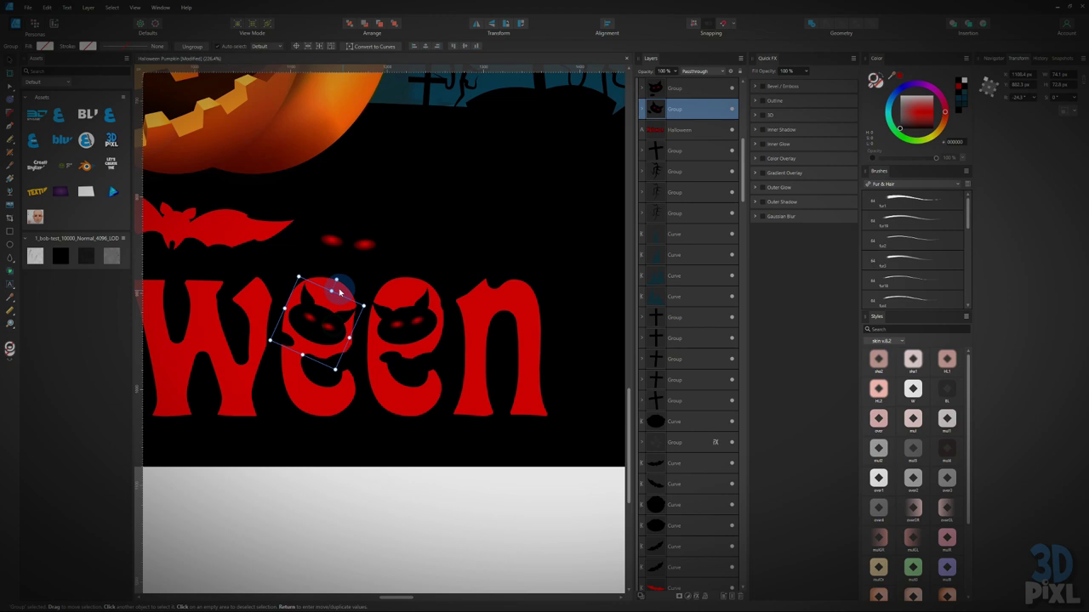
left_click_drag(339, 279, 328, 279)
key("ctrl+z")
double_click(290, 349)
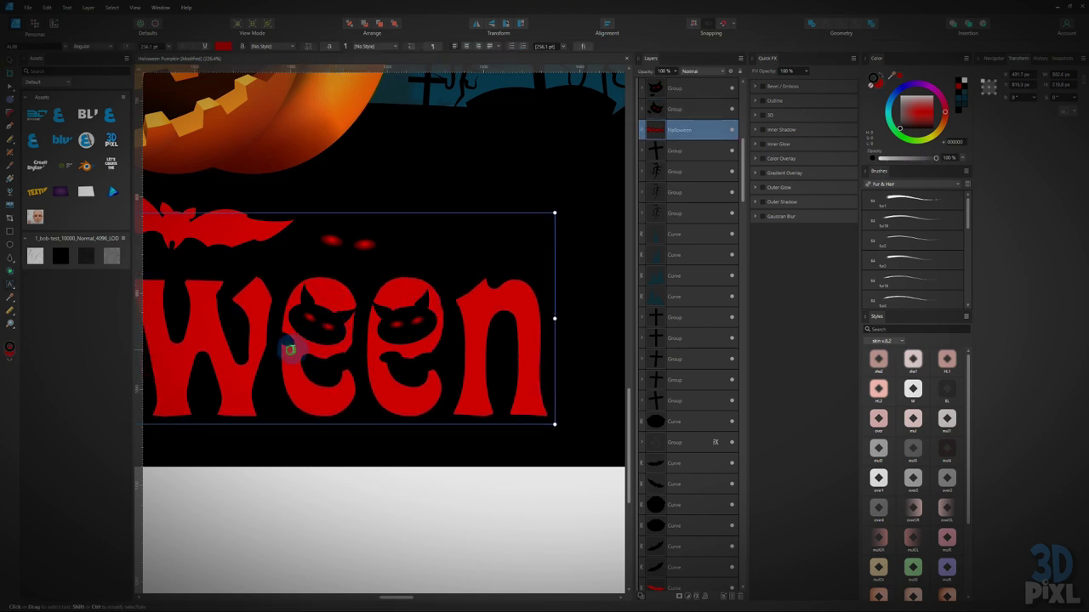
left_click(10, 62)
scroll(301, 311, "down", 4)
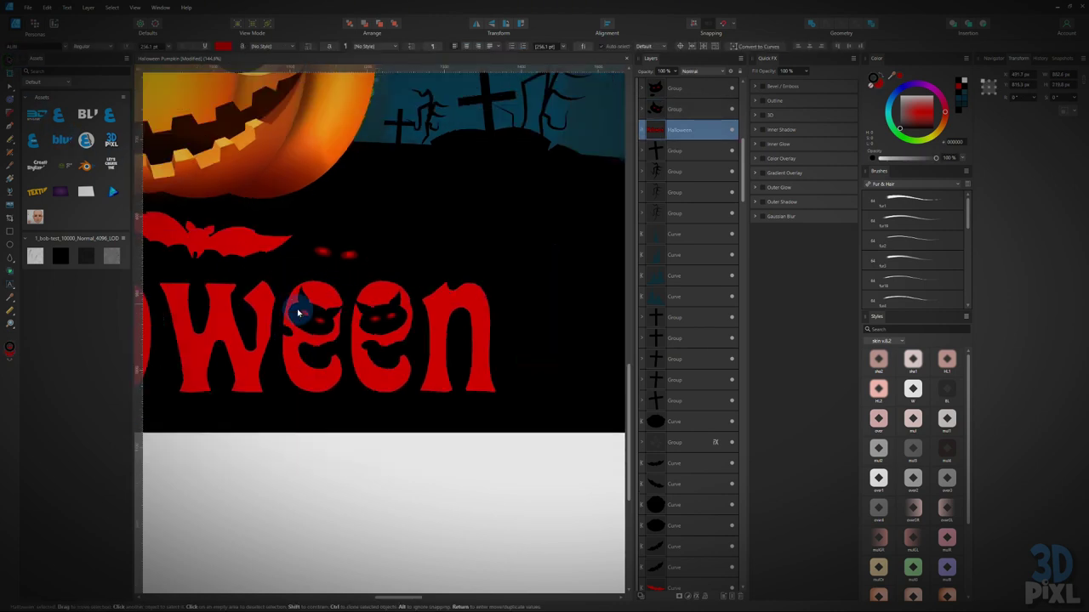
Duplicate the Halloween title in place and recolour the copy's fill to a darker red.
left_click(355, 430)
left_click_drag(310, 433, 434, 490)
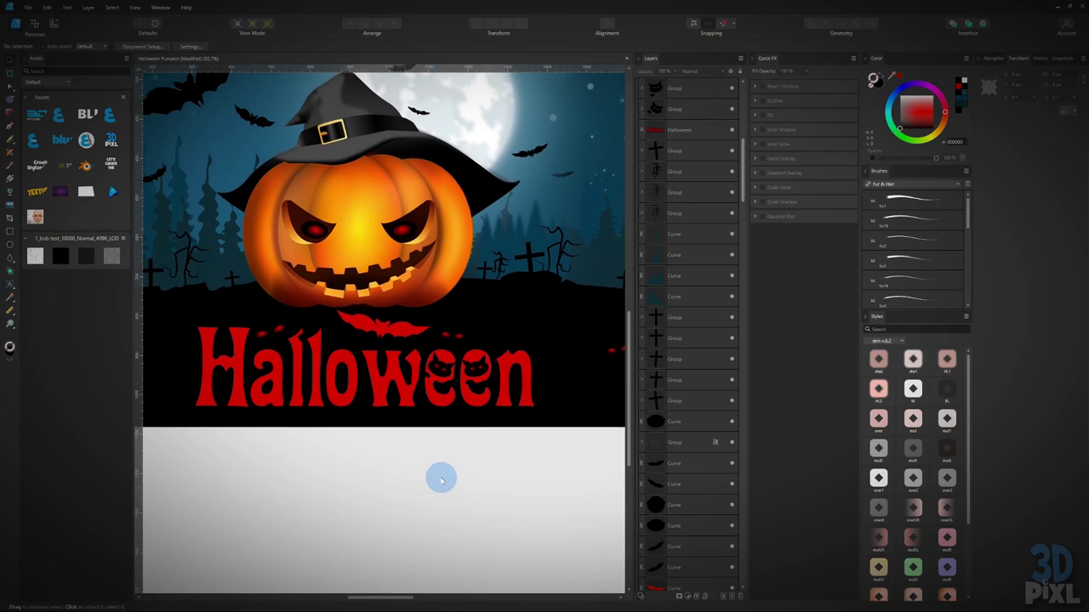
left_click(380, 424)
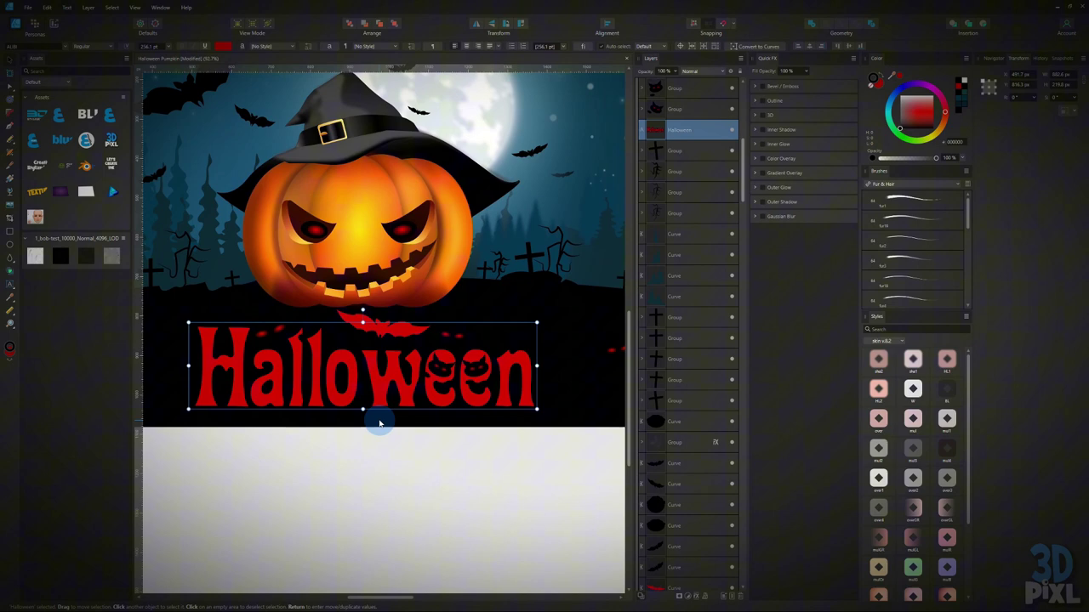
key("ctrl+j")
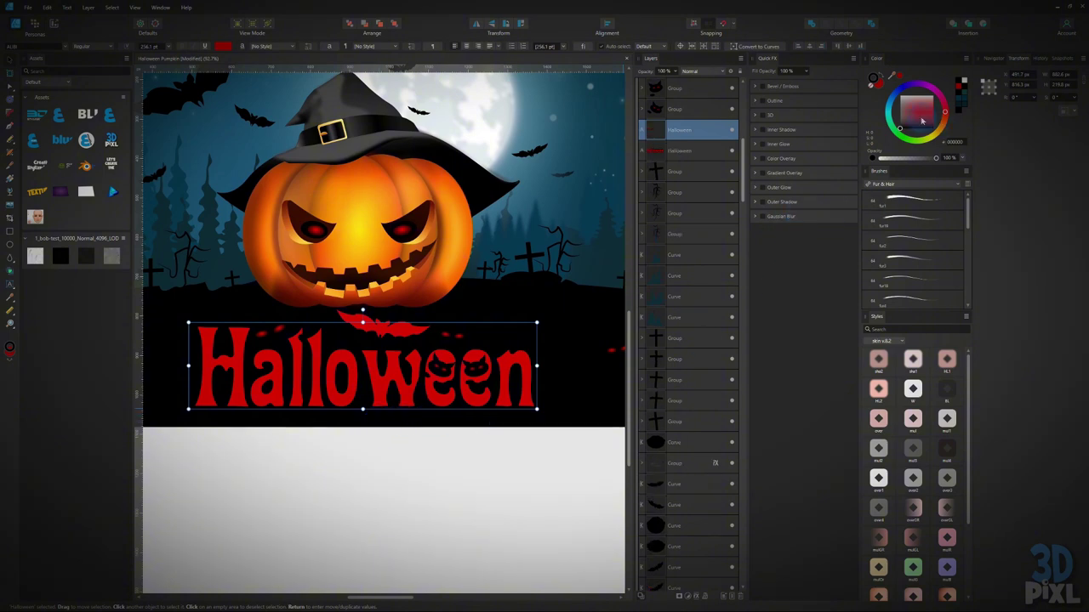
left_click(871, 85)
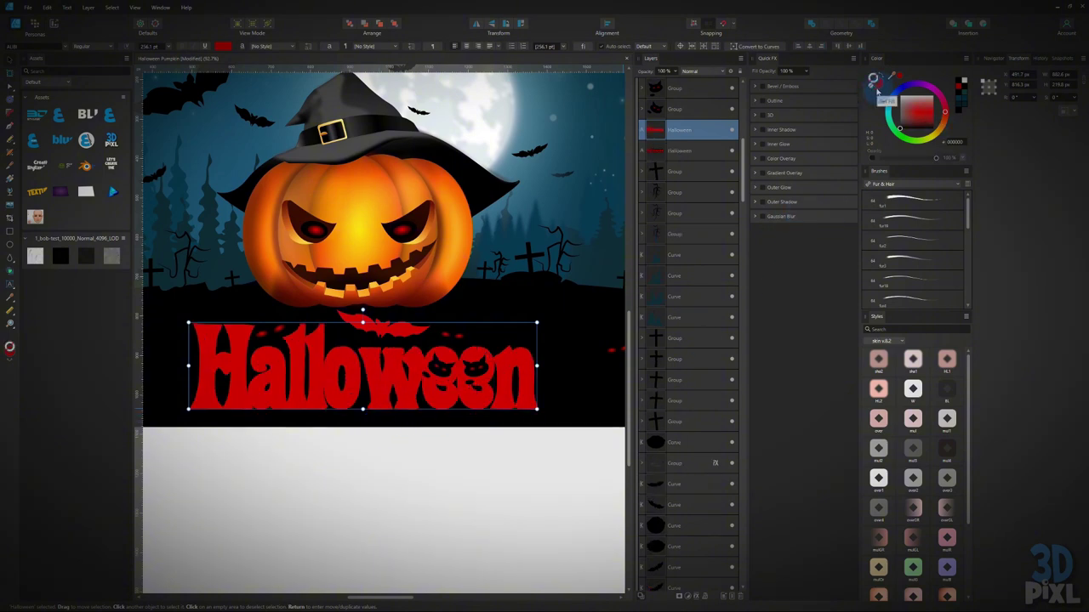
left_click(870, 100)
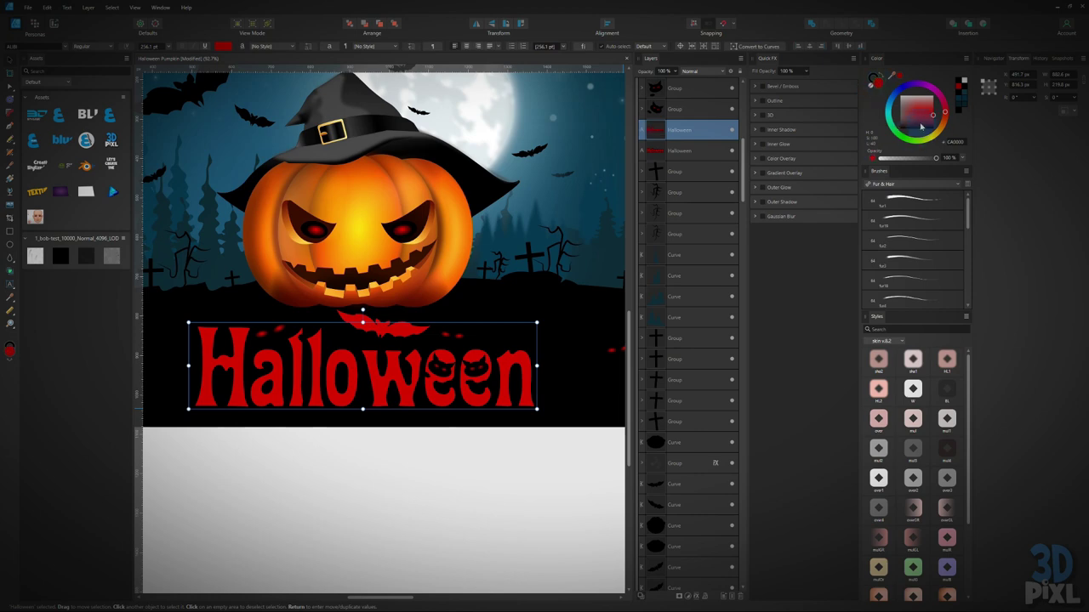
left_click_drag(921, 126, 925, 121)
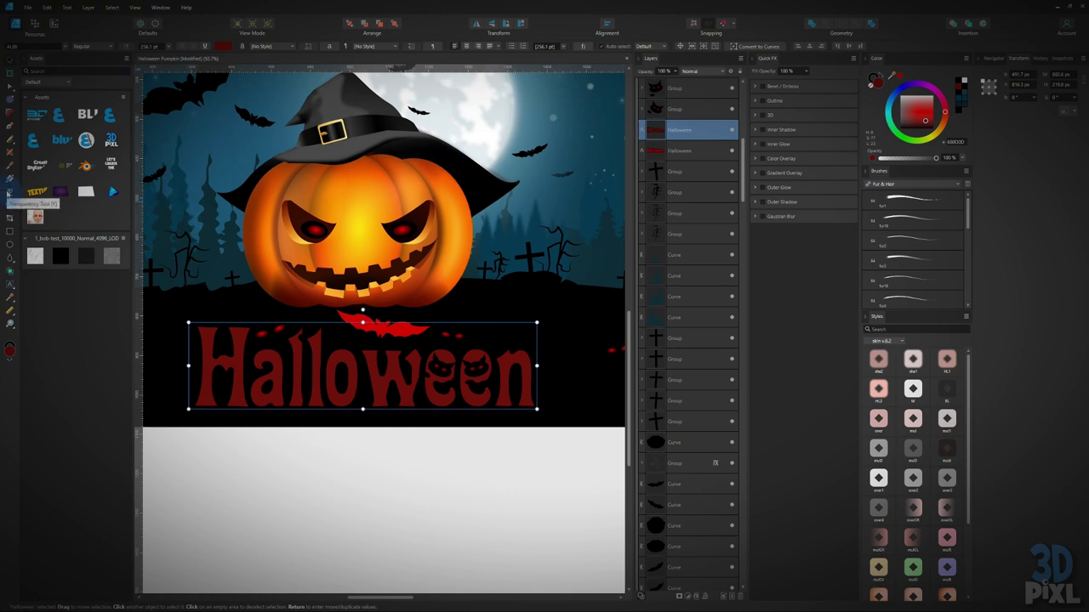
Apply a vertical linear transparency to the dark red copy so it fades from the letters' base towards their upper part.
left_click(8, 194)
mouse_move(355, 351)
left_mouse_down()
mouse_move(355, 398)
mouse_move(354, 371)
left_mouse_up()
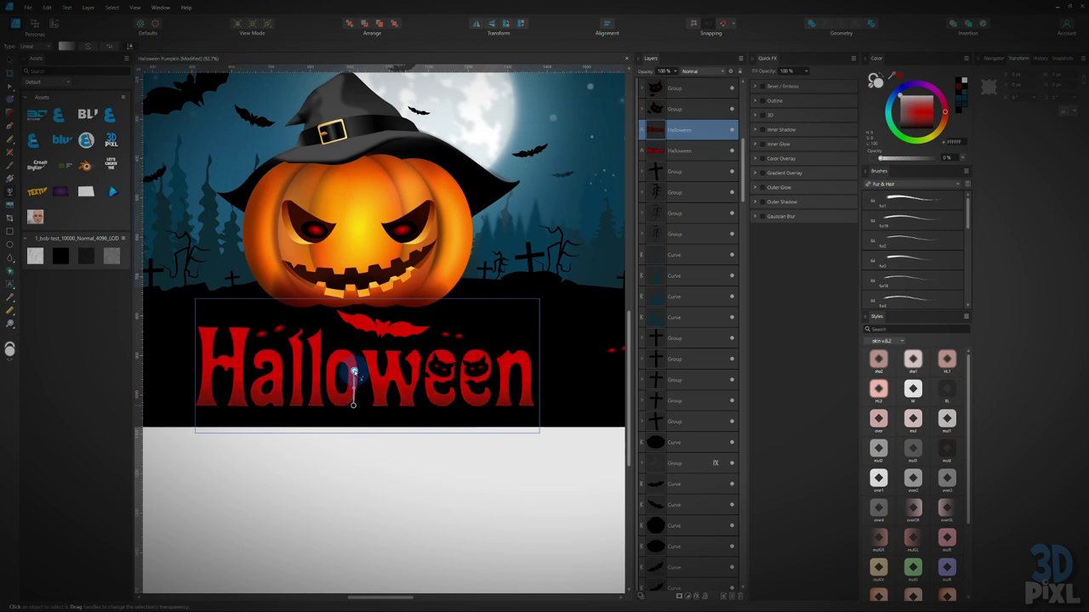
left_click(931, 117)
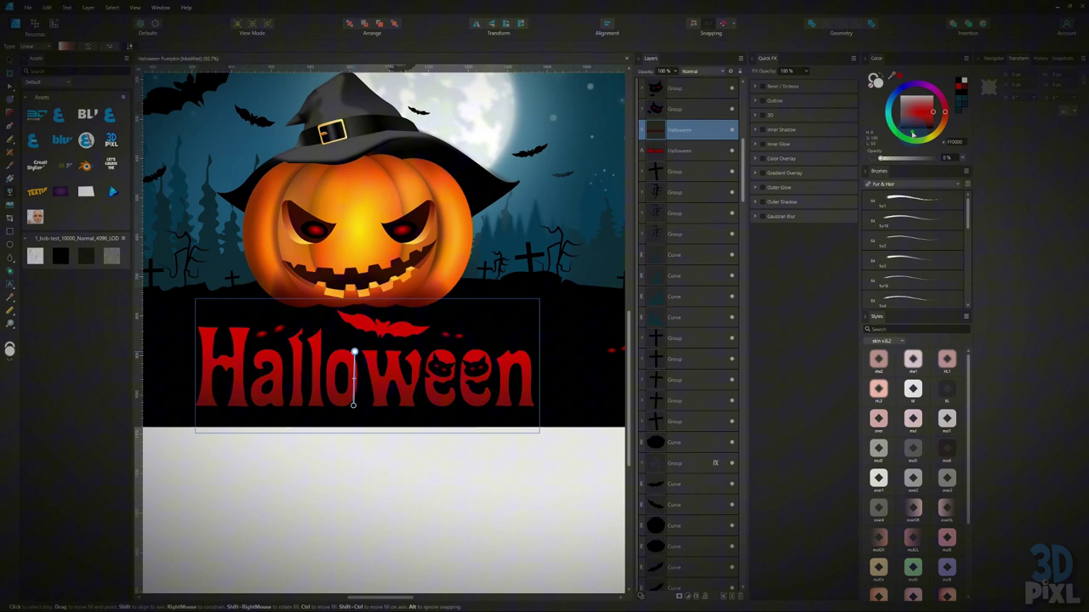
Give the faded title copy a dark brownish-grey outline and reduce the stroke width.
mouse_move(913, 134)
left_mouse_down()
mouse_move(935, 104)
mouse_move(927, 123)
mouse_move(874, 78)
left_mouse_up()
left_click(11, 66)
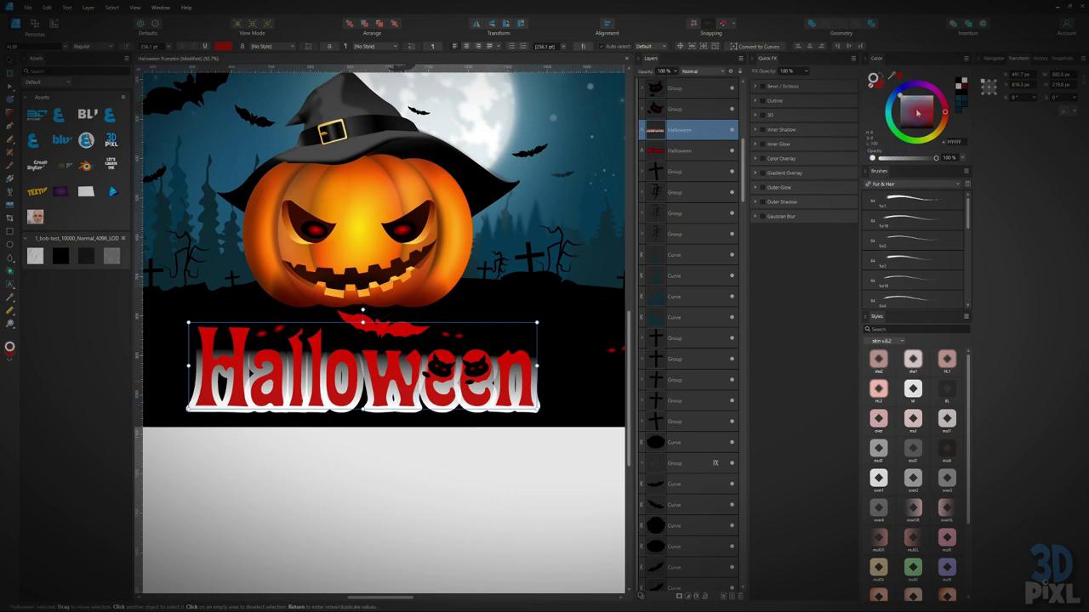
mouse_move(917, 113)
left_mouse_down()
mouse_move(931, 151)
mouse_move(910, 112)
mouse_move(881, 113)
mouse_move(906, 123)
left_mouse_up()
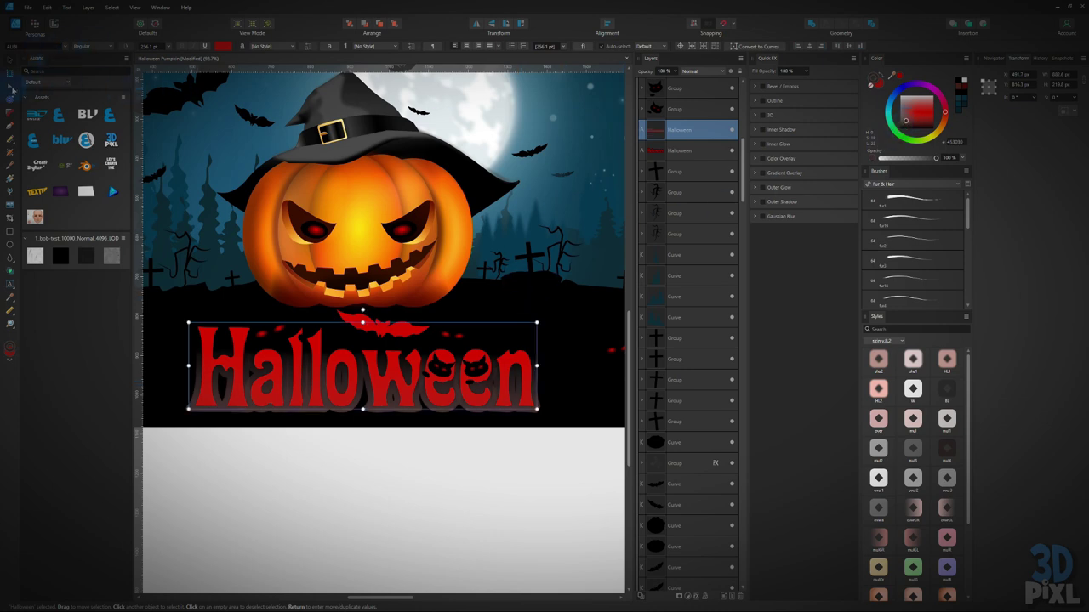
left_click(10, 87)
left_click(143, 45)
left_click_drag(130, 76, 120, 78)
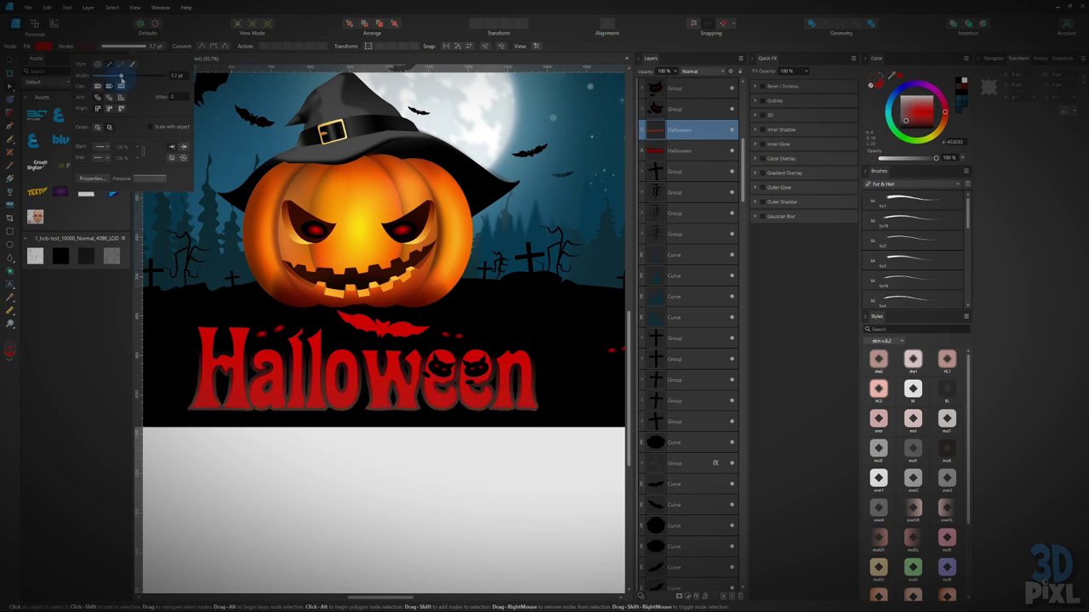
key("v")
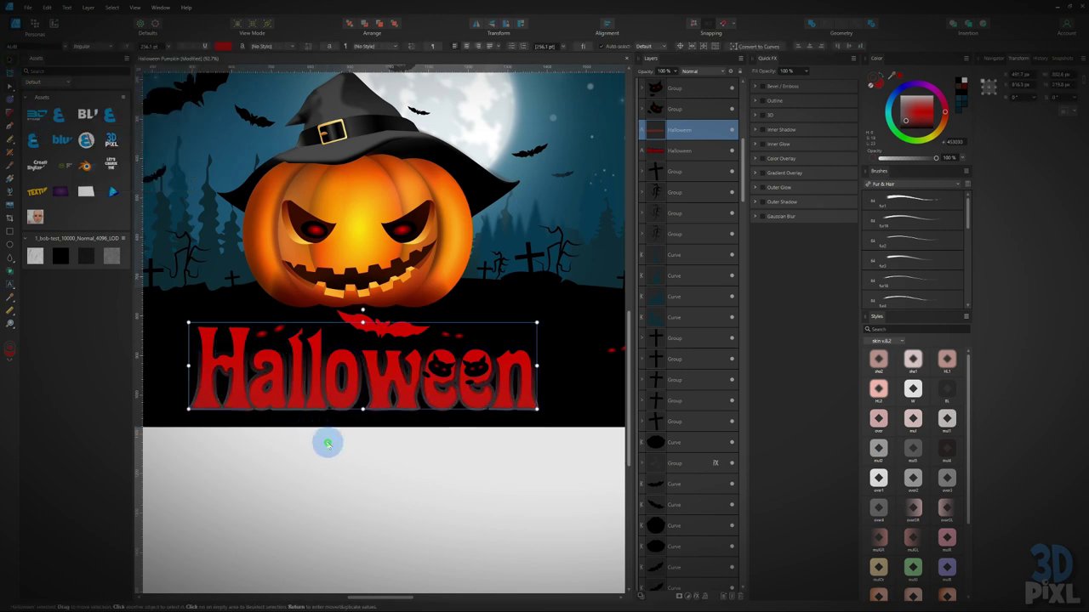
key("t")
left_click(316, 400)
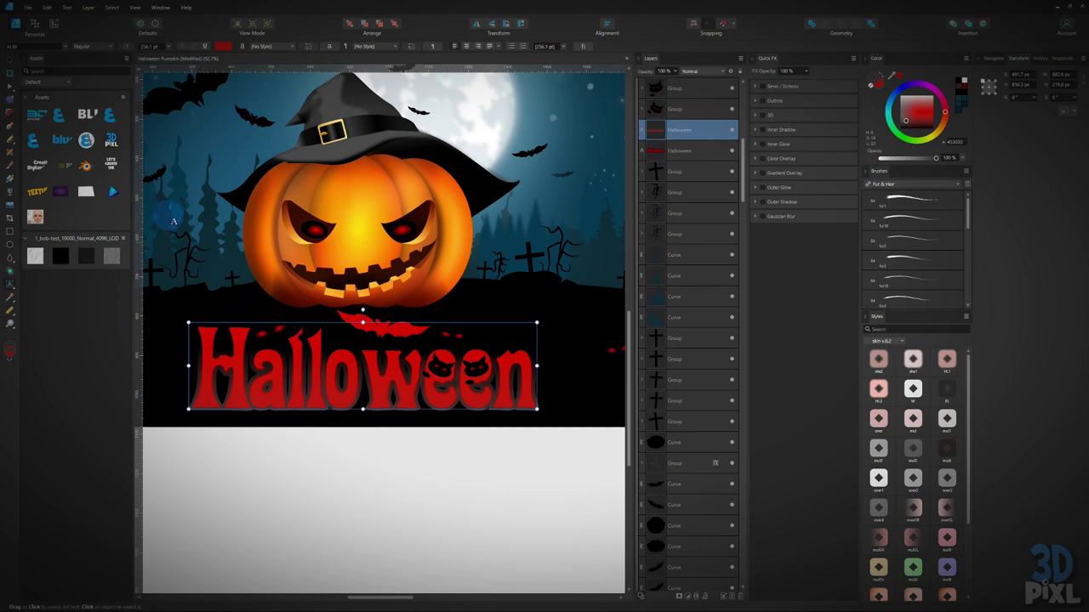
key("Escape")
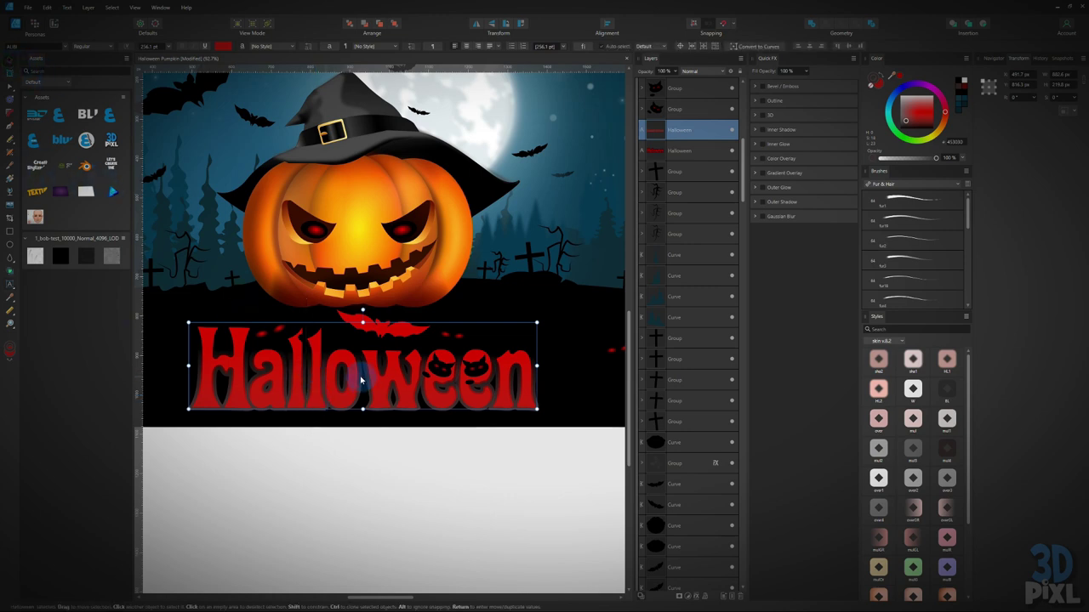
Create a white copy of the title without an outline and align it over the original letters.
left_click_drag(372, 378, 375, 401)
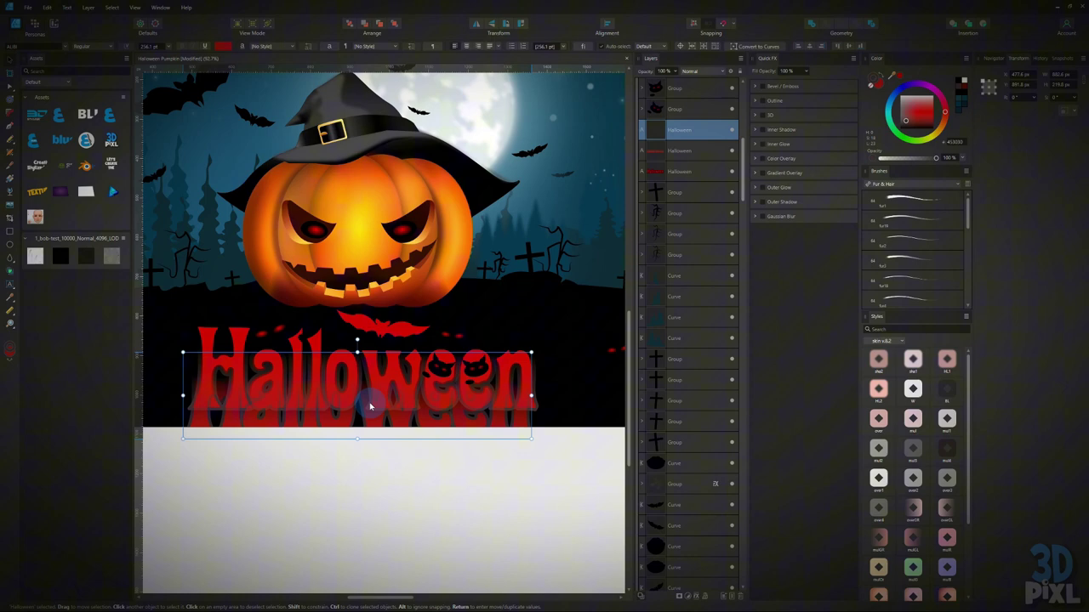
left_click_drag(913, 127, 783, 30)
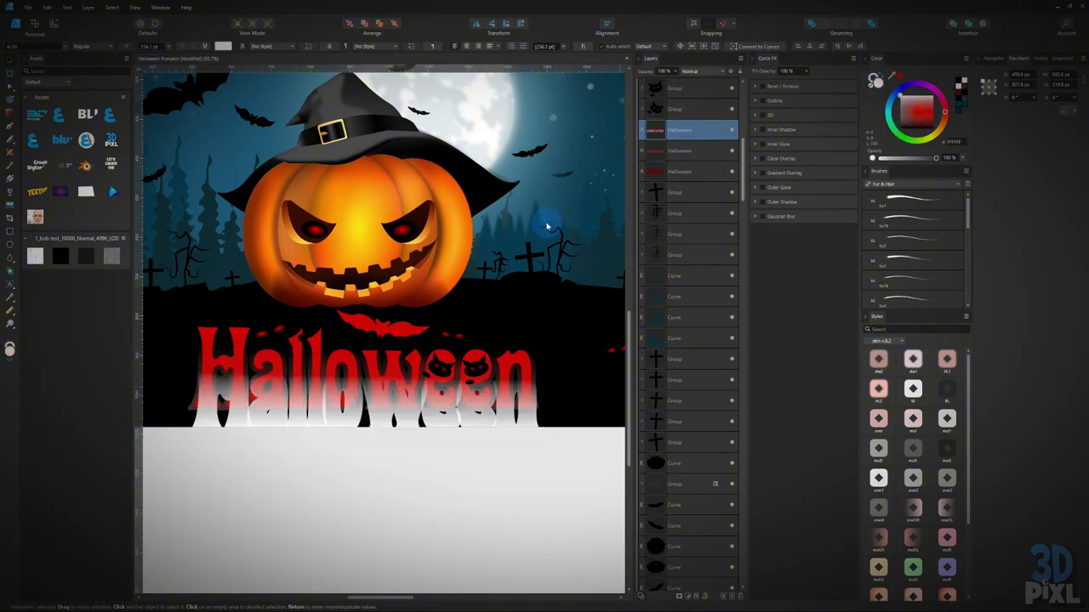
left_click_drag(443, 415, 436, 399)
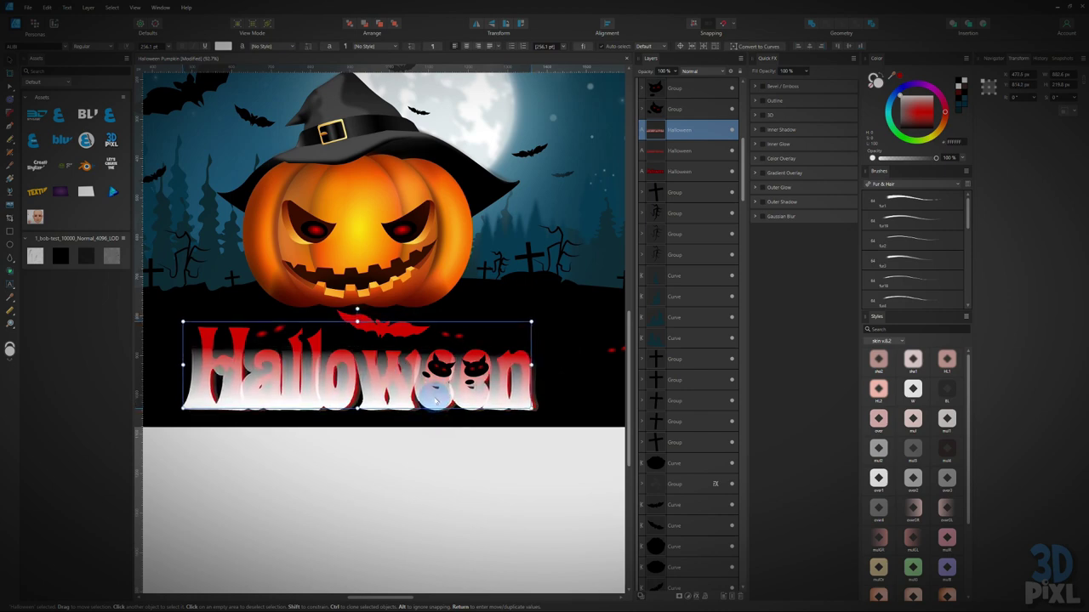
left_click(792, 155)
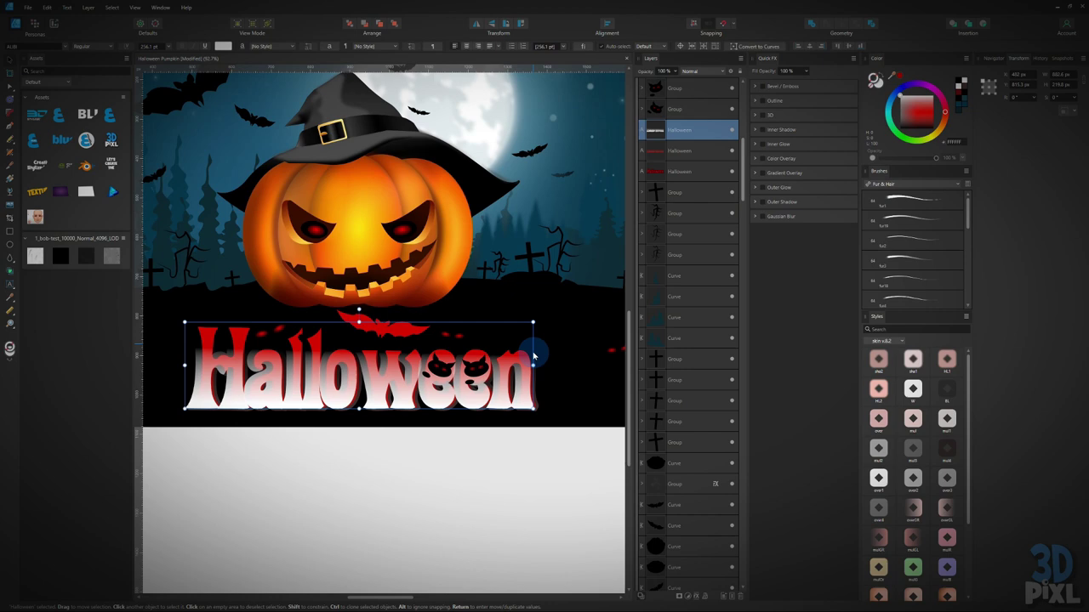
left_click_drag(501, 396, 505, 394)
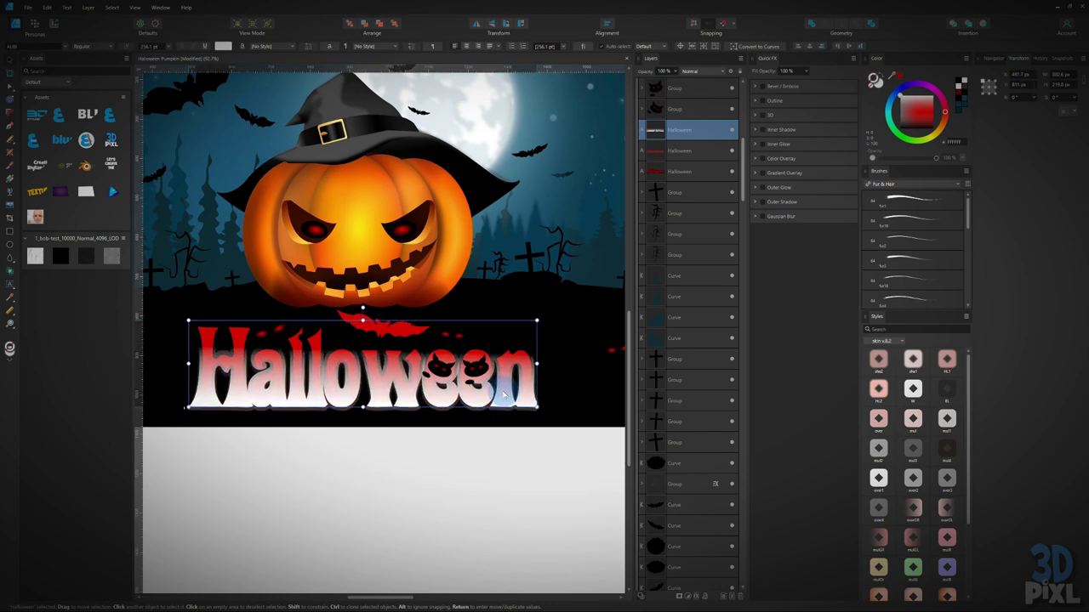
Blur the white copy with a 29.1 px Gaussian Blur and use linear transparency to fade it towards the letters' base.
left_click(755, 219)
left_click_drag(775, 234, 803, 232)
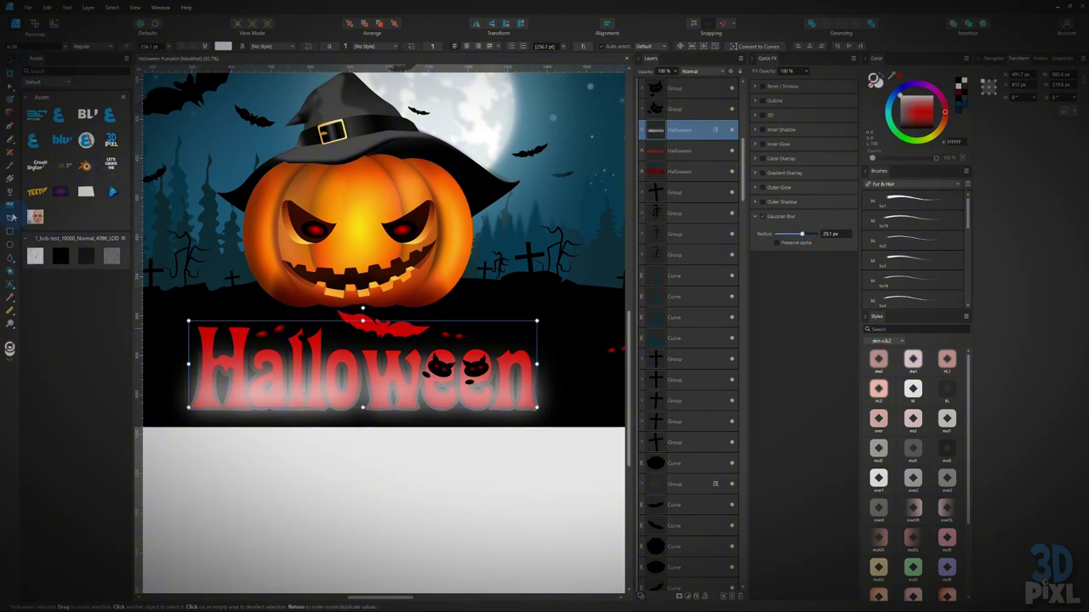
left_click(10, 191)
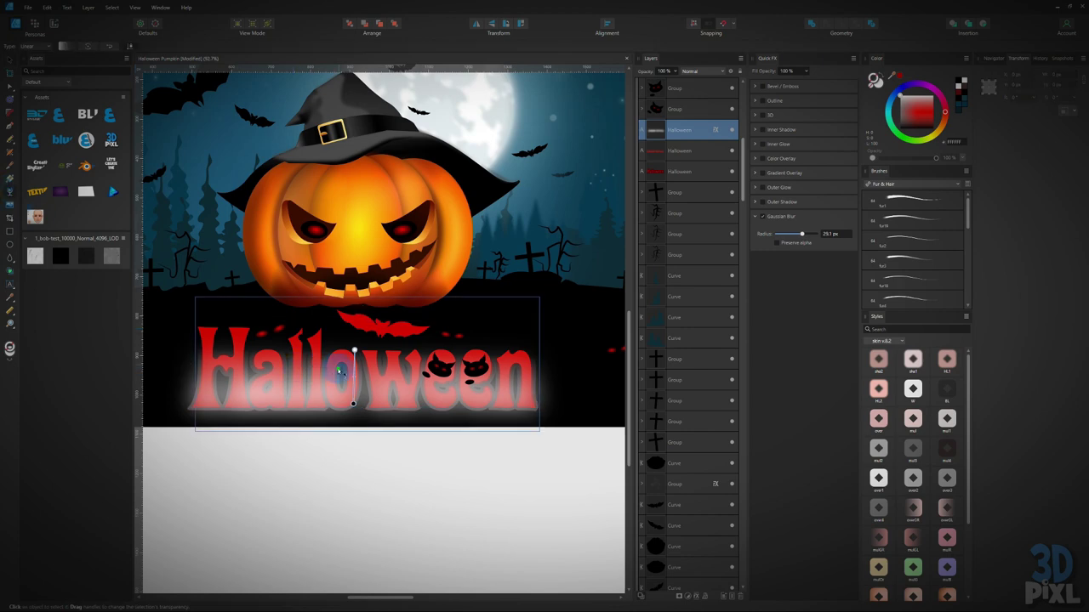
left_click_drag(337, 364, 332, 398)
left_click_drag(362, 341, 361, 395)
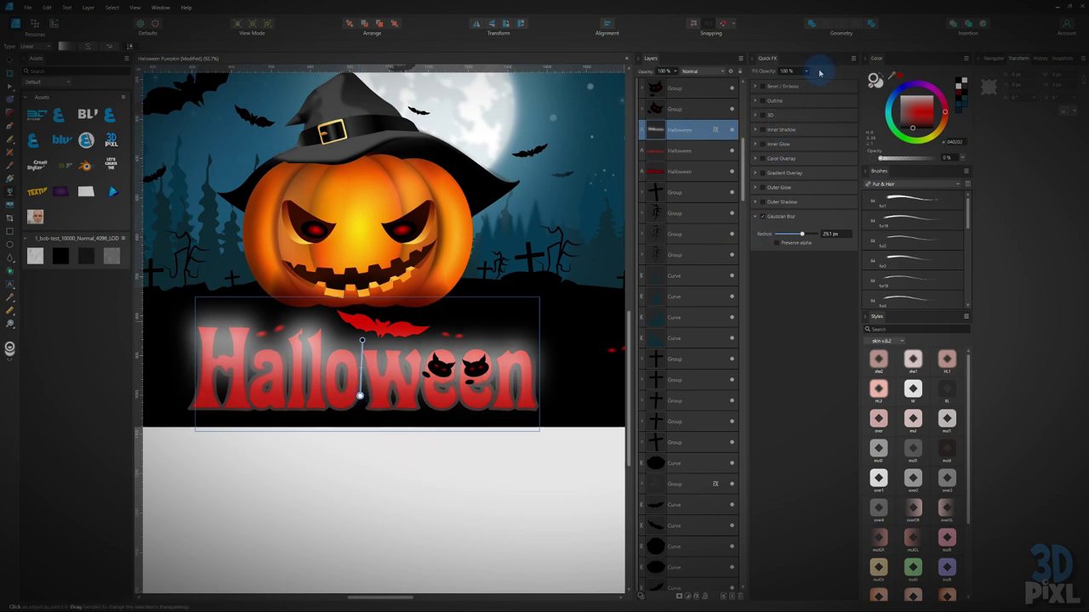
Set the blurred white copy to the Lighten blend mode with 14% fill opacity.
left_click(711, 71)
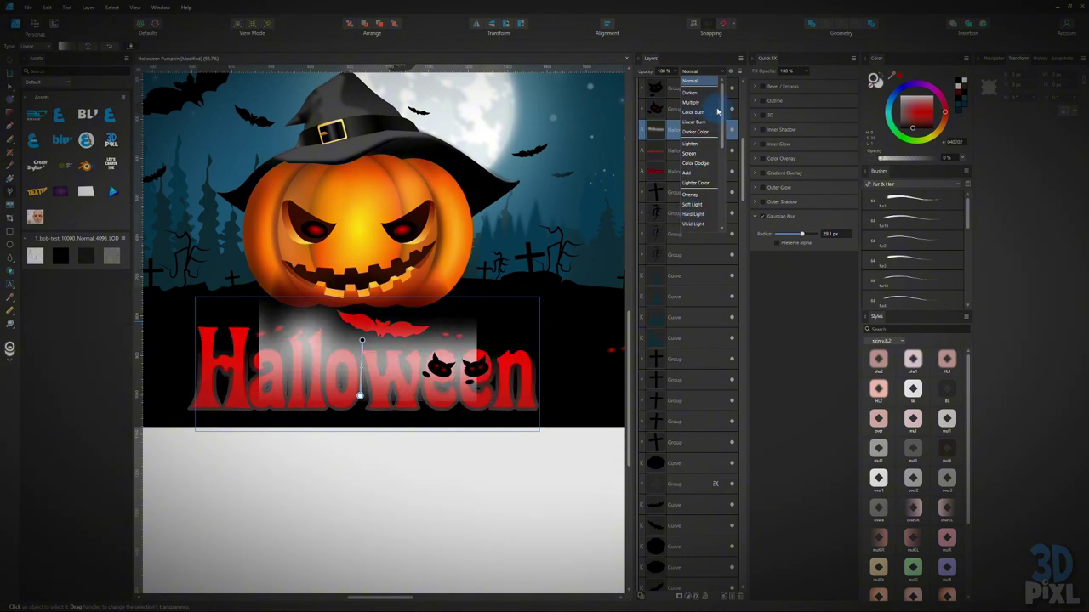
left_click(696, 146)
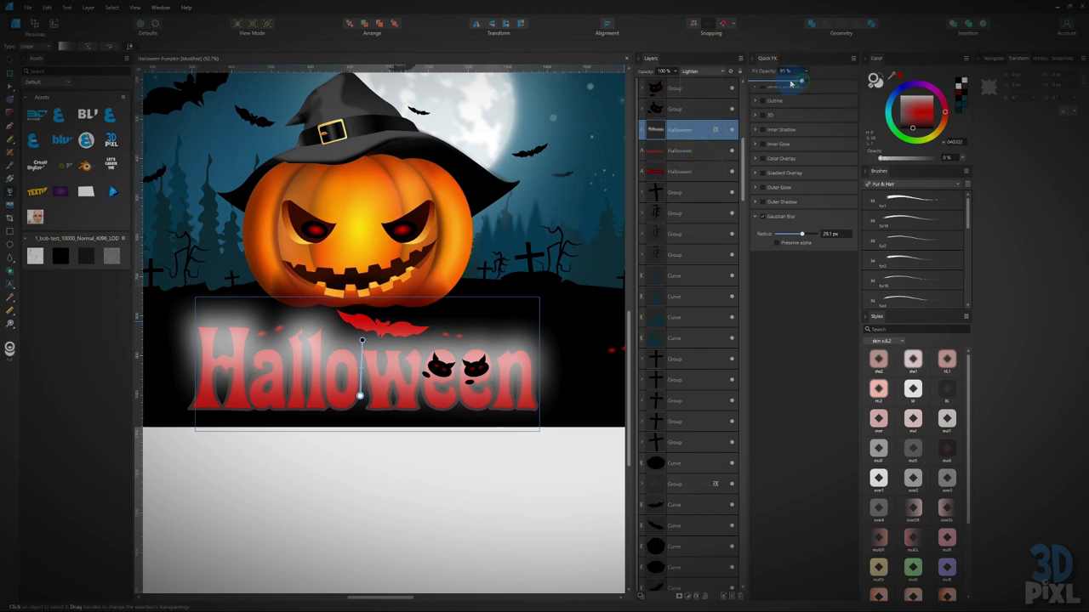
mouse_move(791, 83)
left_mouse_down()
mouse_move(772, 85)
mouse_move(788, 87)
left_mouse_up()
left_click(8, 61)
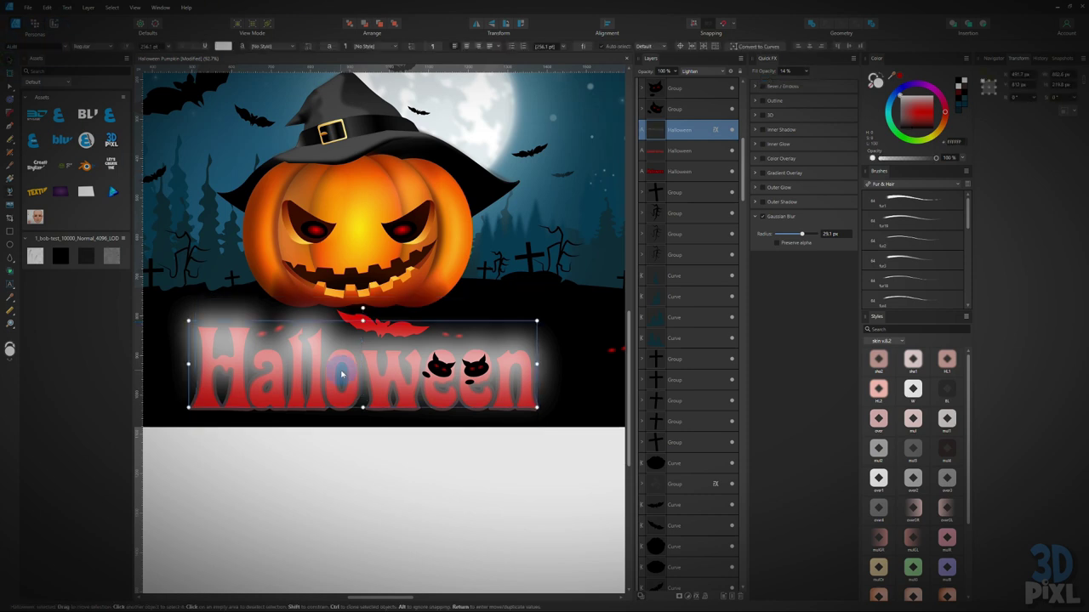
Delete both red-eyed cats from the two e letters of the title.
left_click(444, 479)
left_click(478, 355)
mouse_move(484, 351)
left_mouse_down()
mouse_move(481, 338)
mouse_move(481, 354)
left_mouse_up()
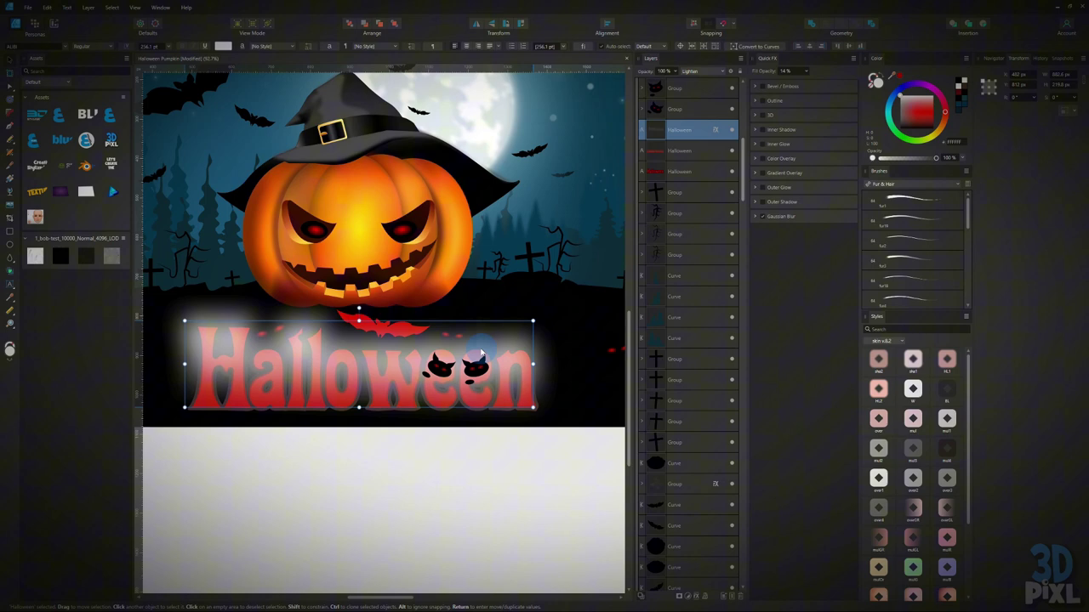
scroll(461, 375, "up", 5)
left_click(419, 336)
left_click_drag(418, 336, 490, 255)
key("Delete")
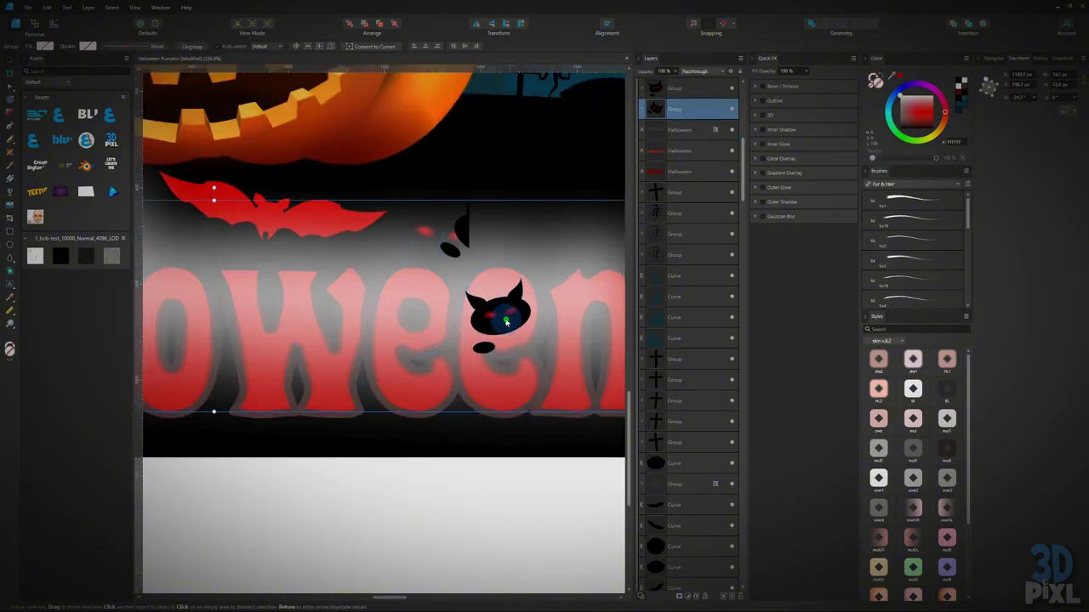
left_click(503, 321)
key("Delete")
key("ctrl+0")
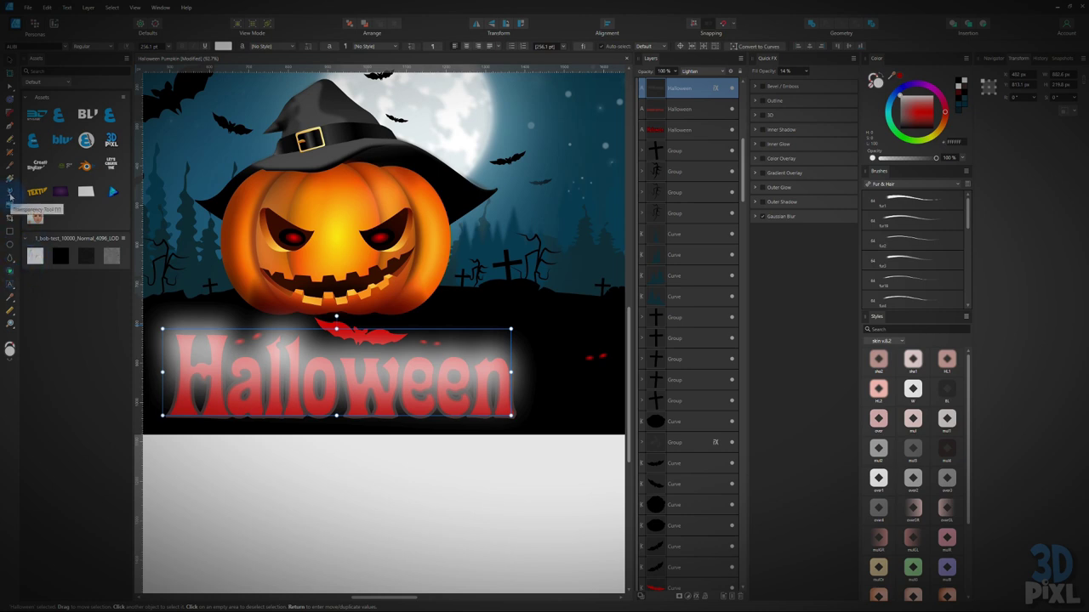
Realign the white glow copy with the title letters and put it in its own group.
left_click_drag(295, 367, 301, 366)
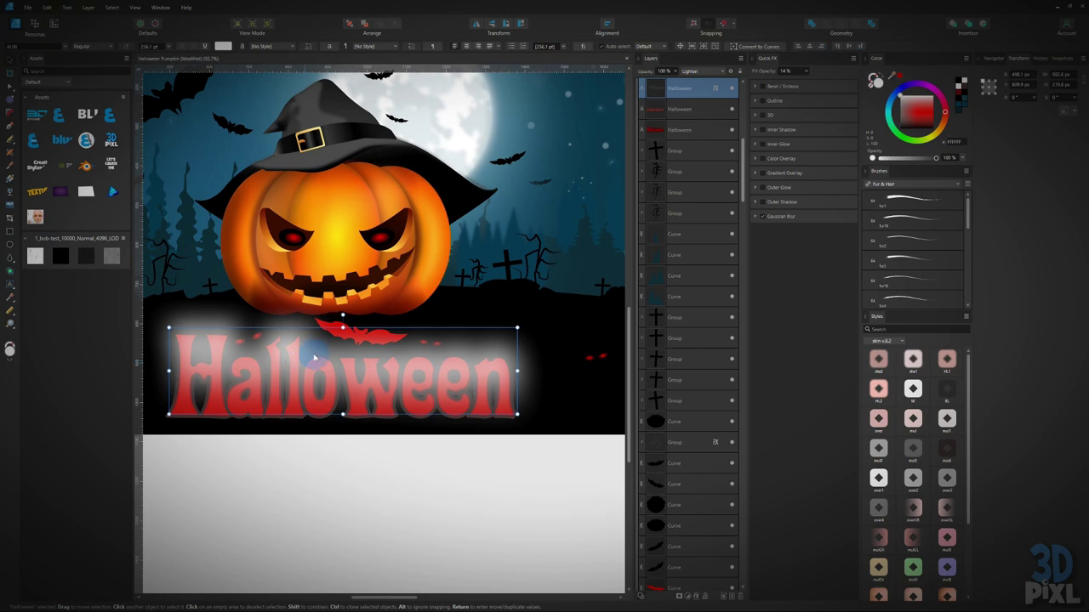
right_click(316, 352)
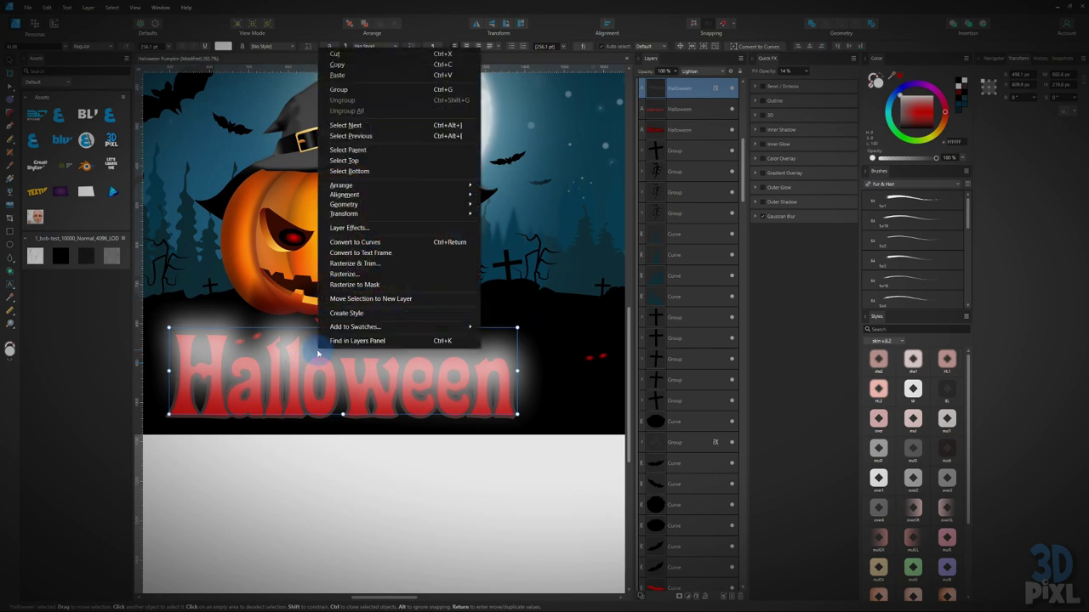
left_click(366, 89)
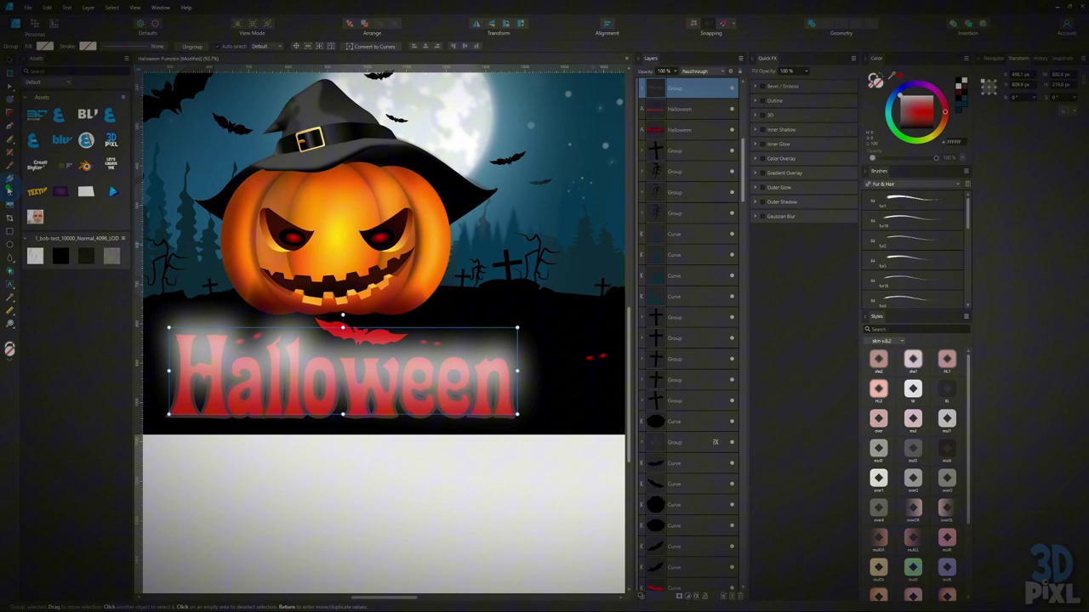
Apply a short vertical linear transparency to the glow group to limit the glow to a band across the letters.
left_click(10, 192)
mouse_move(325, 362)
left_mouse_down()
mouse_move(329, 345)
mouse_move(324, 376)
left_mouse_up()
mouse_move(325, 340)
left_mouse_down()
mouse_move(326, 354)
mouse_move(324, 337)
left_mouse_up()
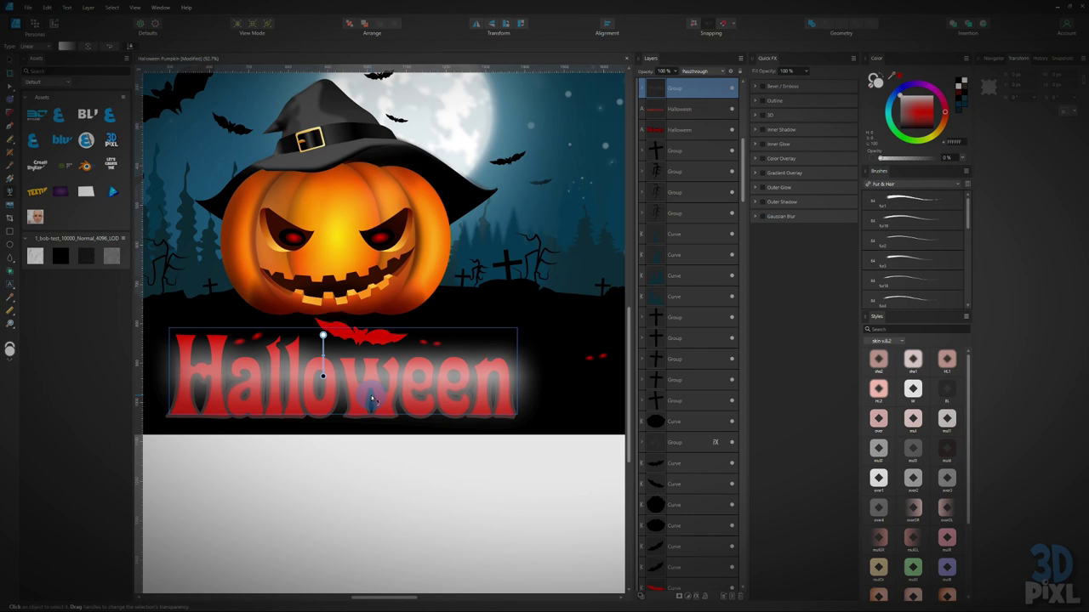
left_click_drag(342, 368, 346, 392)
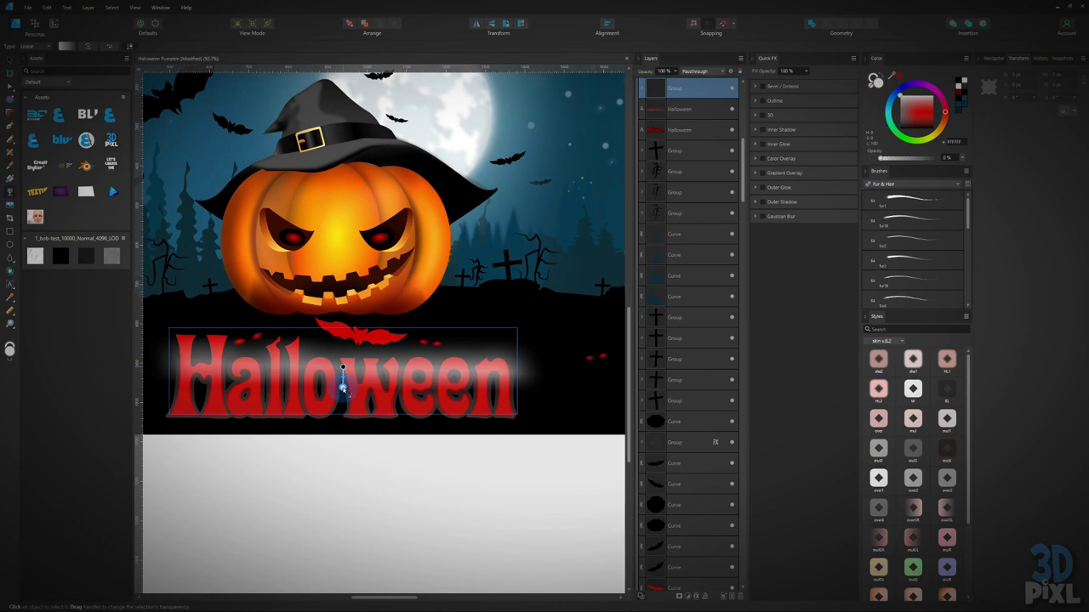
Shift the glow group slightly down so its bright band crosses the middle of the letters.
left_click(8, 61)
scroll(279, 342, "up", 2)
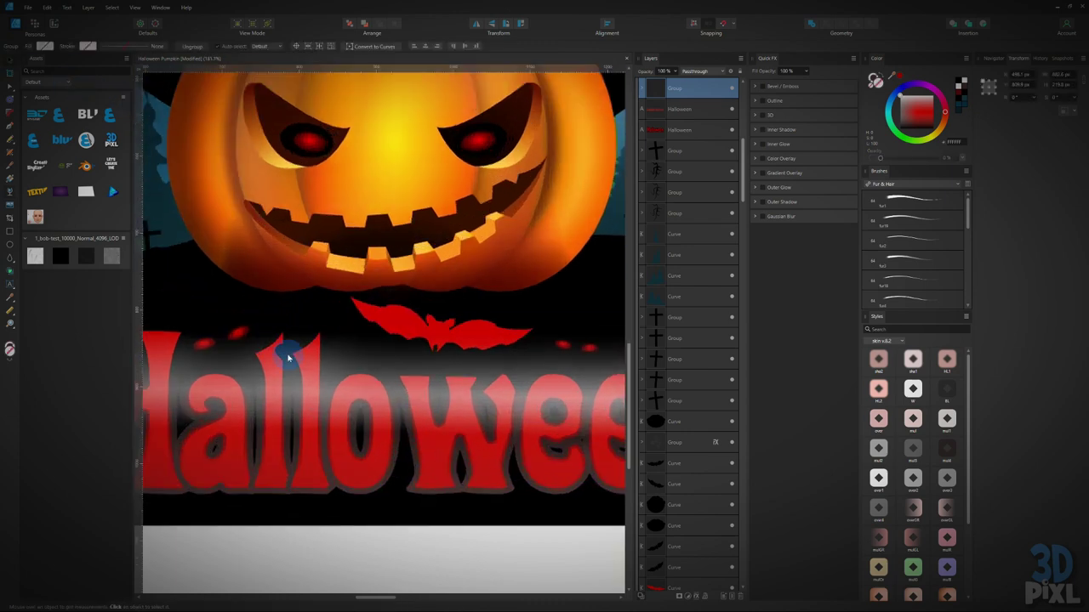
left_click_drag(333, 401, 330, 436)
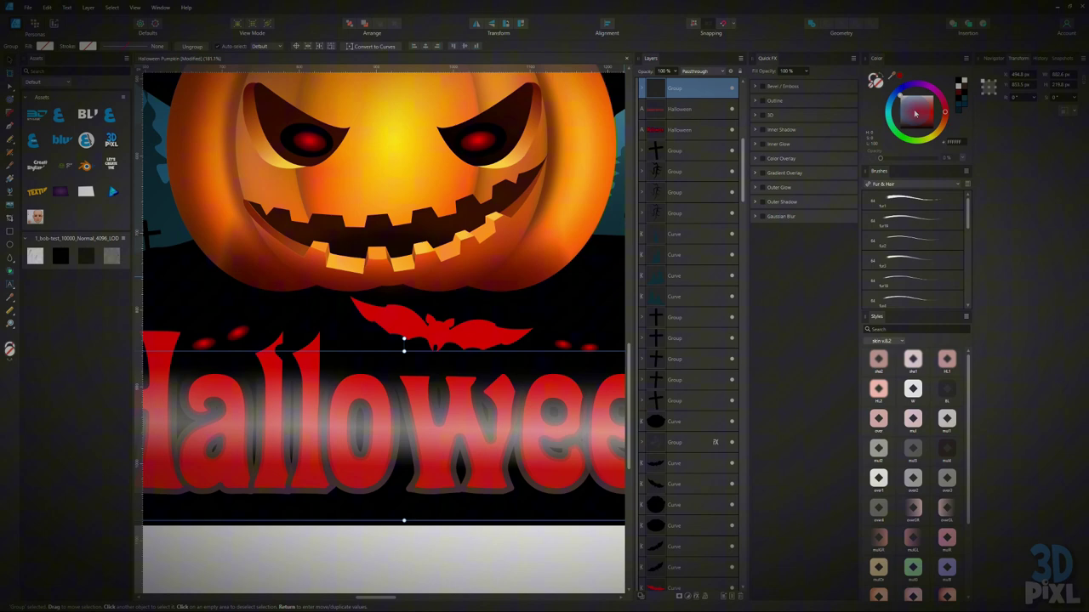
Recolour the white glow group over the title to a pale pink.
left_click_drag(914, 112, 955, 102)
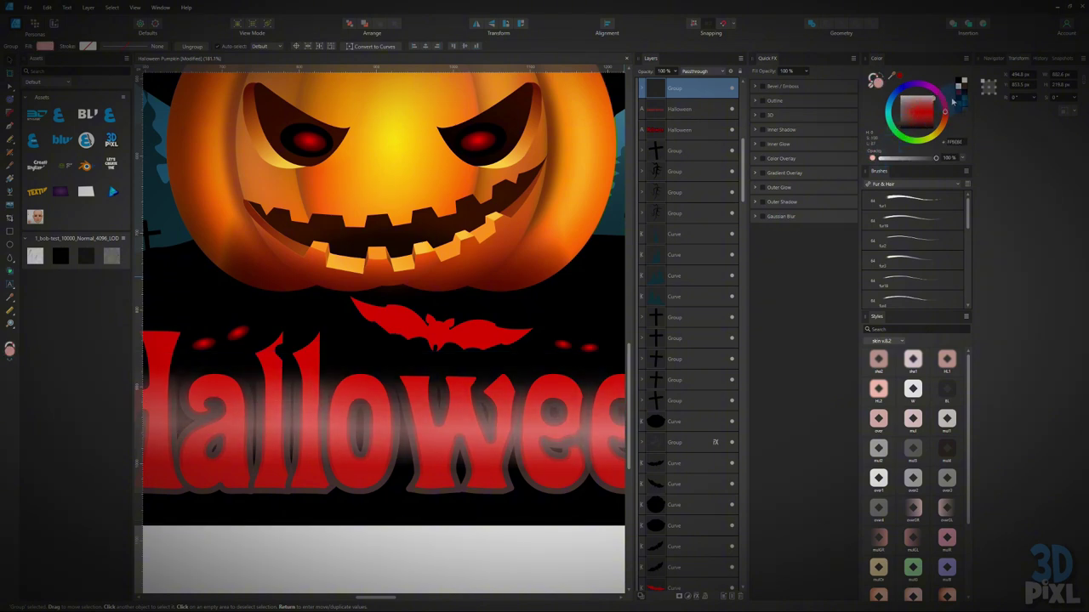
scroll(528, 315, "down", 5)
scroll(490, 473, "up", 1)
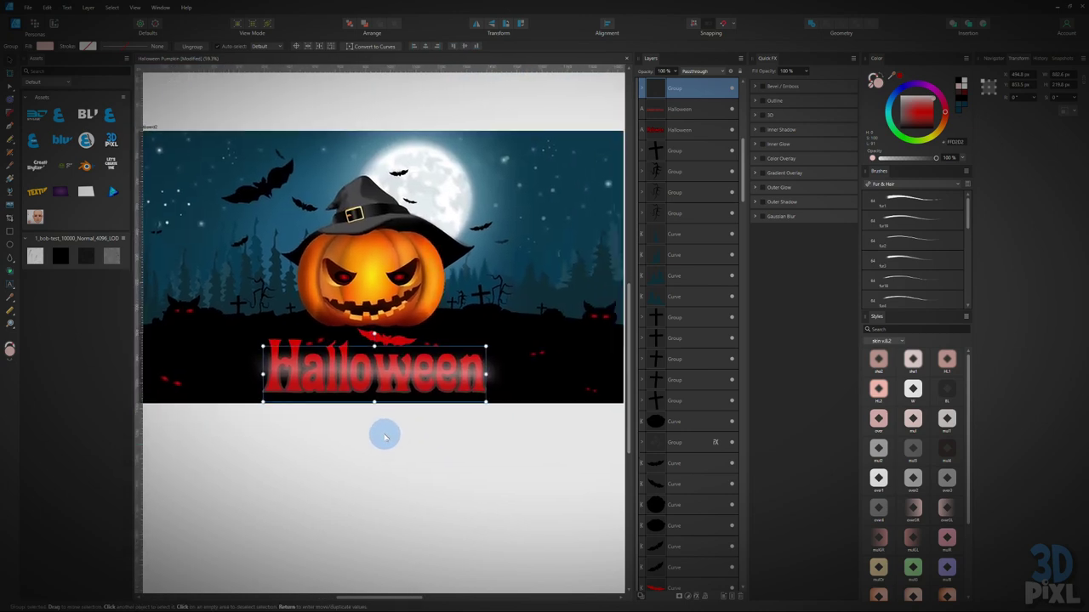
left_click(386, 429)
scroll(364, 375, "up", 2)
Nudge the glow group slightly down and sideways so its band sits lower across the title letters.
left_click(344, 372)
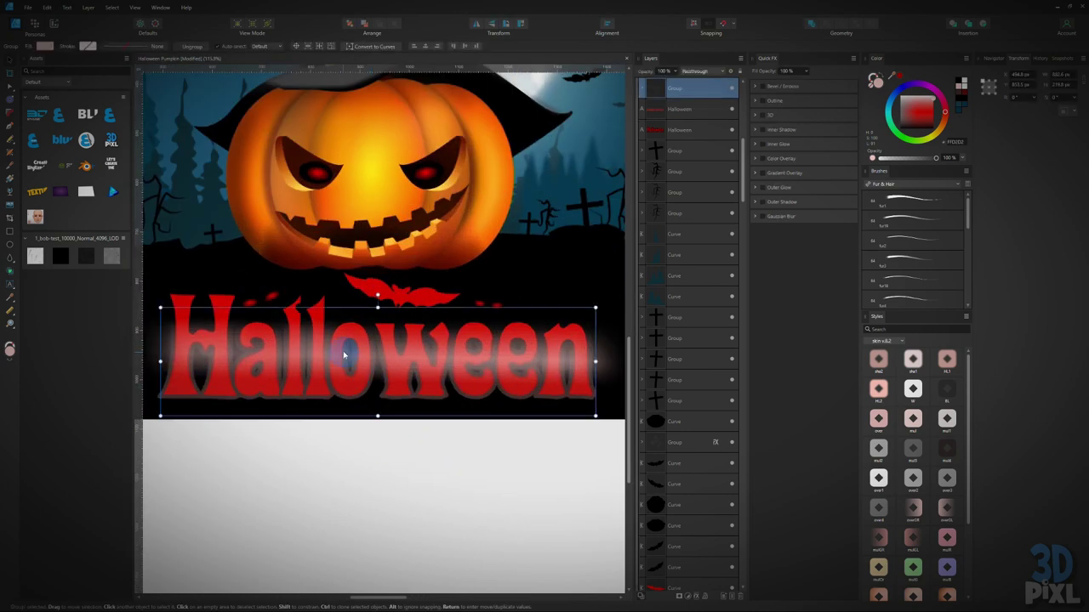
left_click_drag(344, 372, 345, 360)
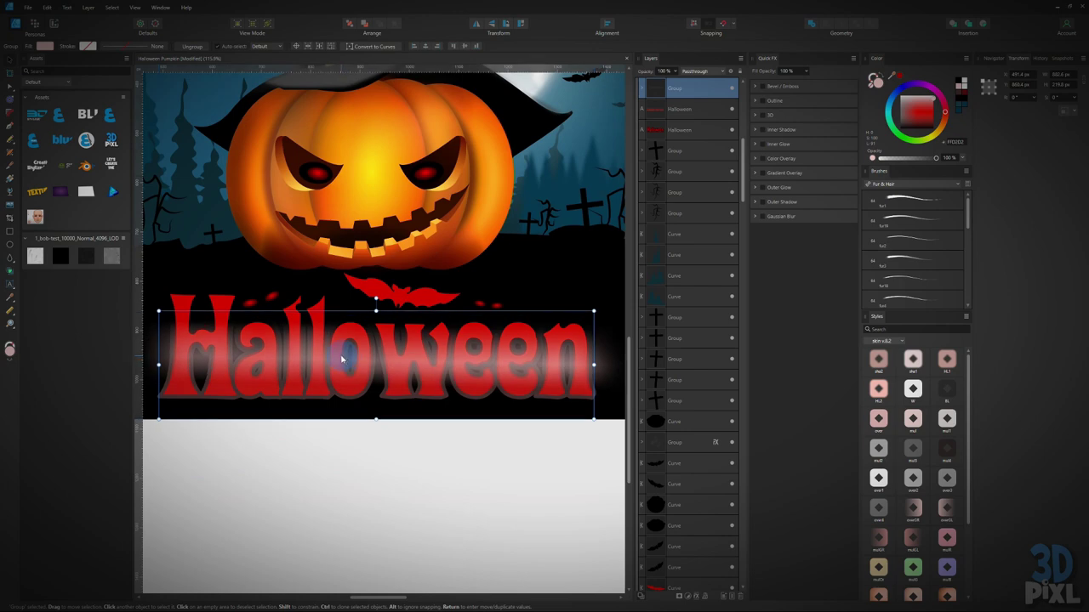
right_click(341, 359)
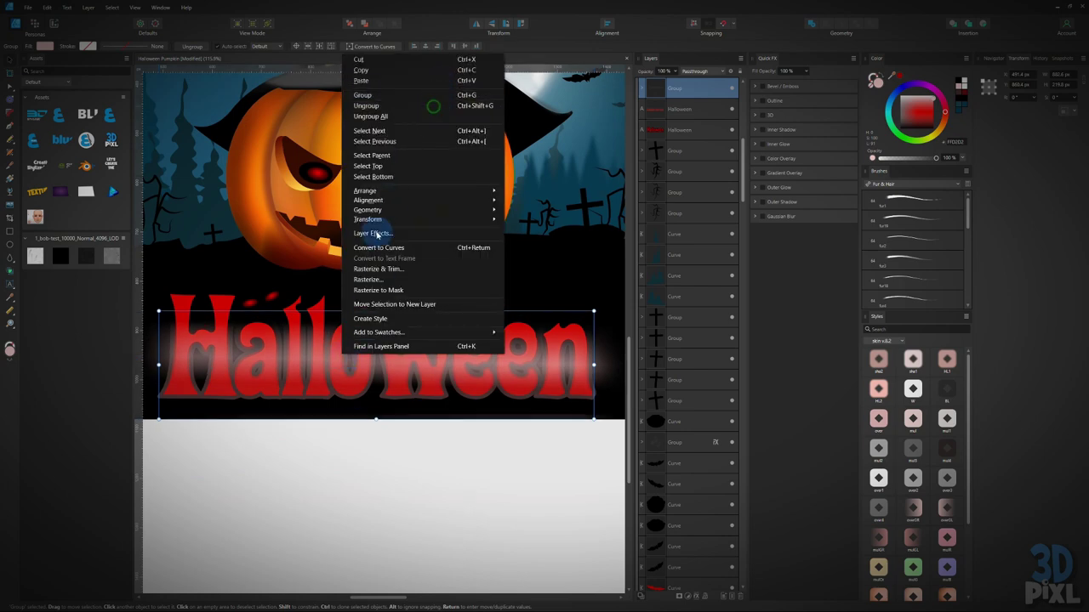
left_click(377, 234)
right_click(370, 367)
left_click(360, 382)
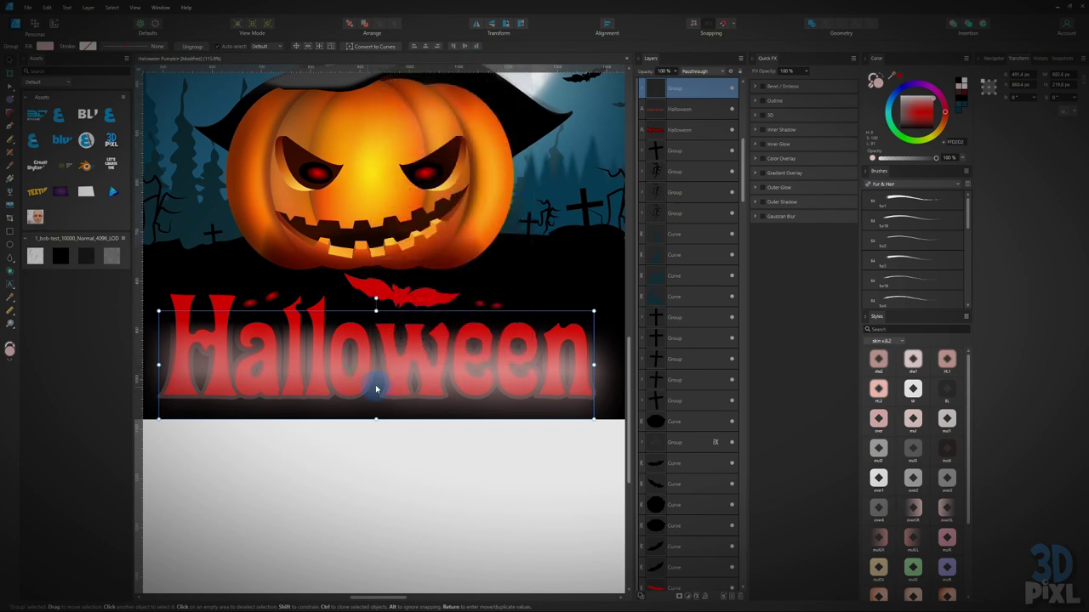
Recolour the glow group to near-white FCFCFC.
left_click_drag(919, 115, 900, 97)
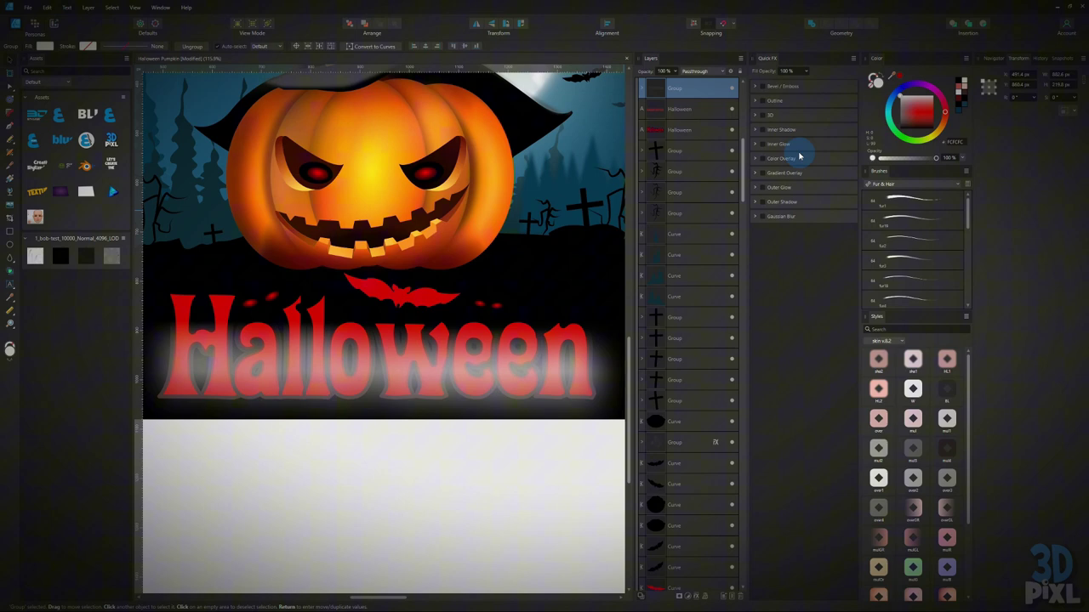
scroll(424, 457, "down", 6)
left_click(419, 482)
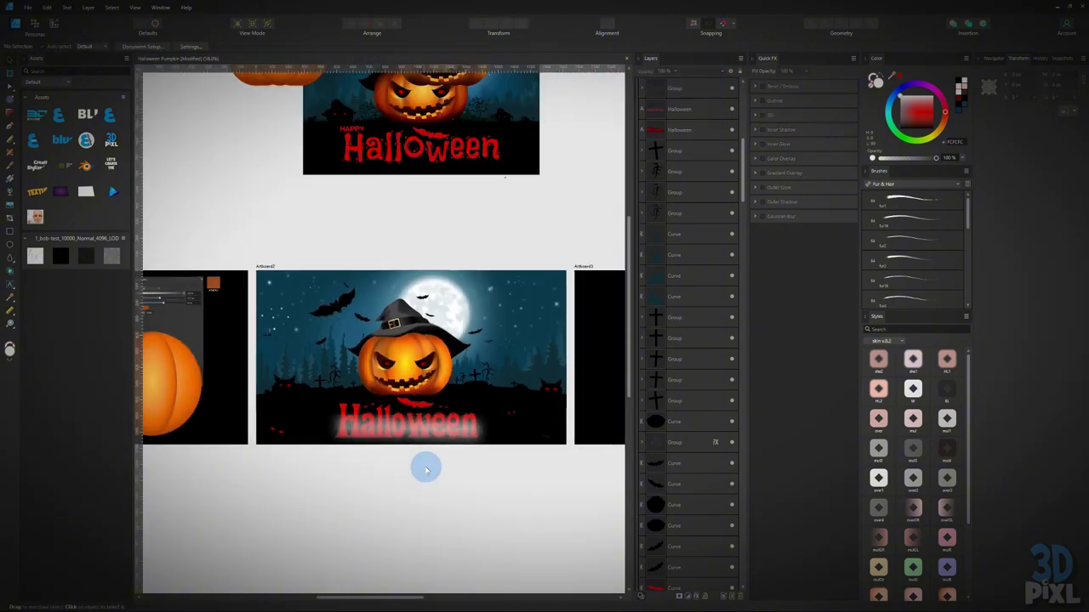
Move the glow group one level back, beneath the top title copy, and recolour it dark red AA0000.
left_click(418, 428)
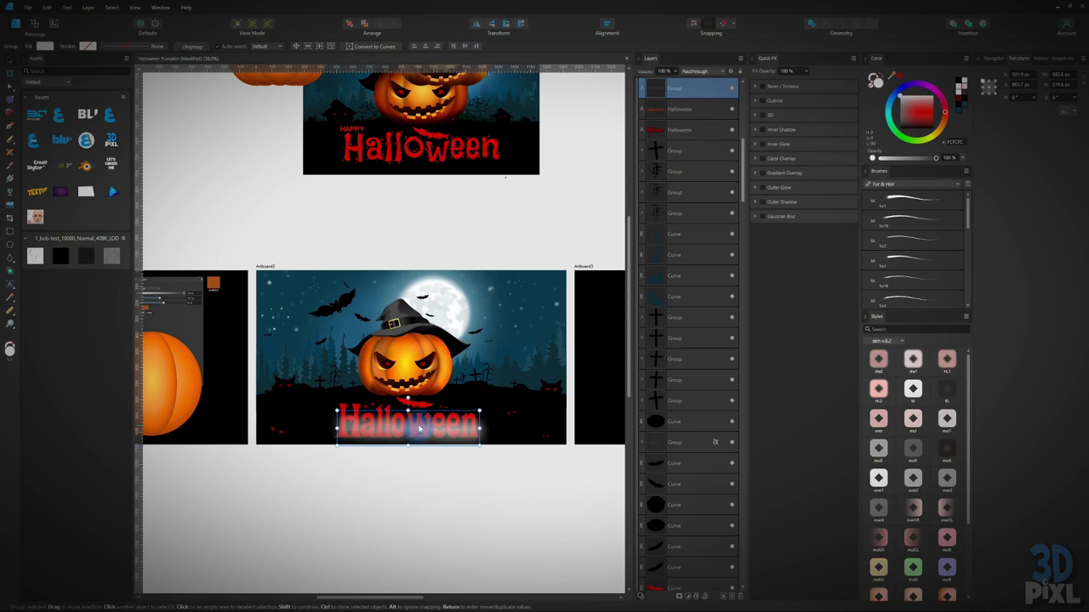
key("ctrl+bracketleft")
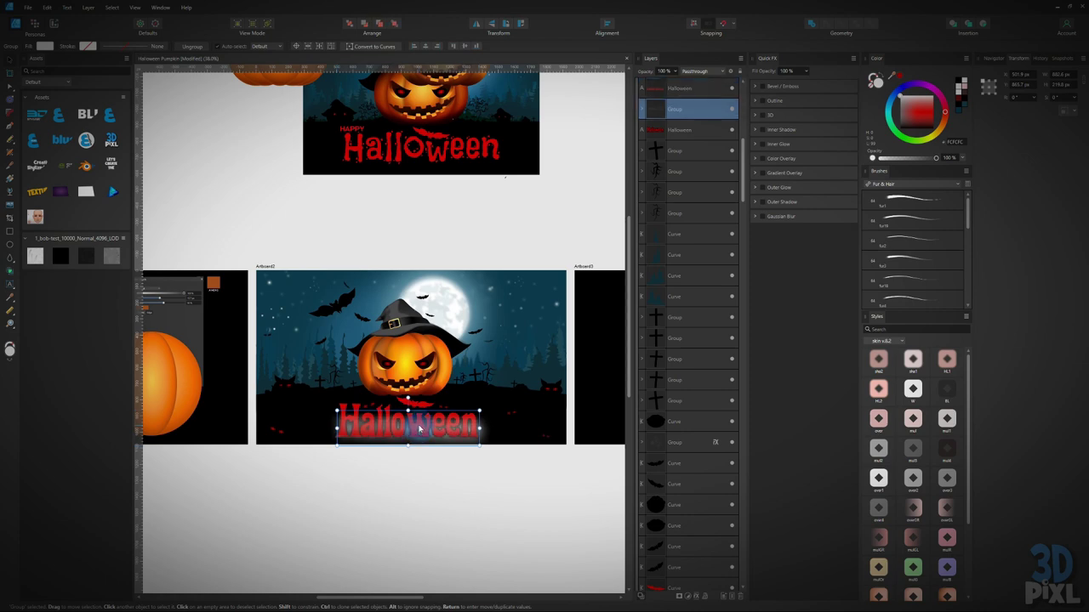
scroll(419, 428, "up", 4)
left_click(920, 120)
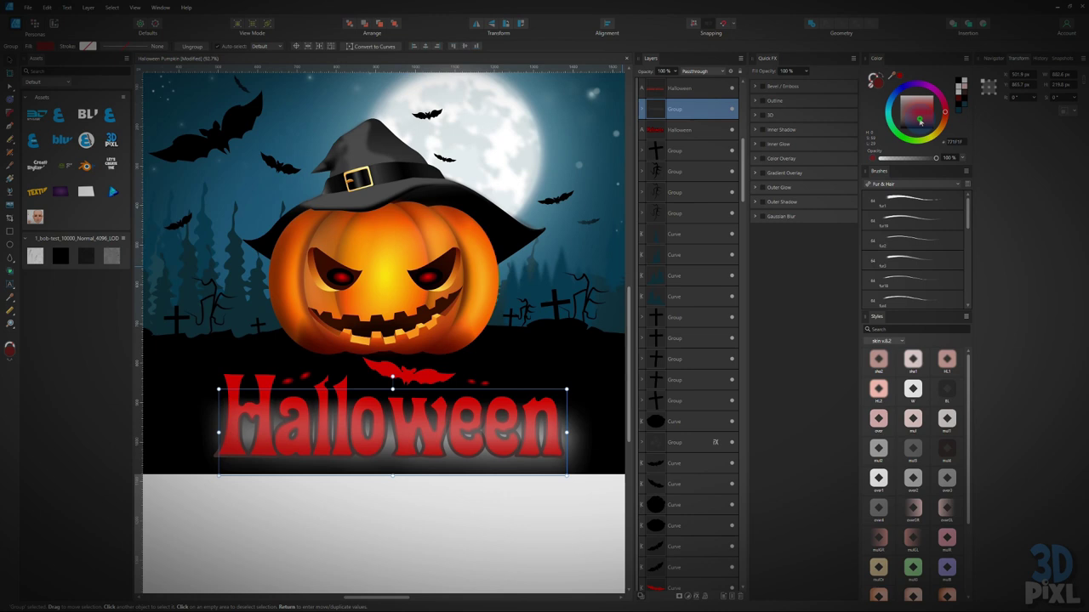
mouse_move(919, 122)
left_mouse_down()
mouse_move(976, 119)
mouse_move(968, 128)
left_mouse_up()
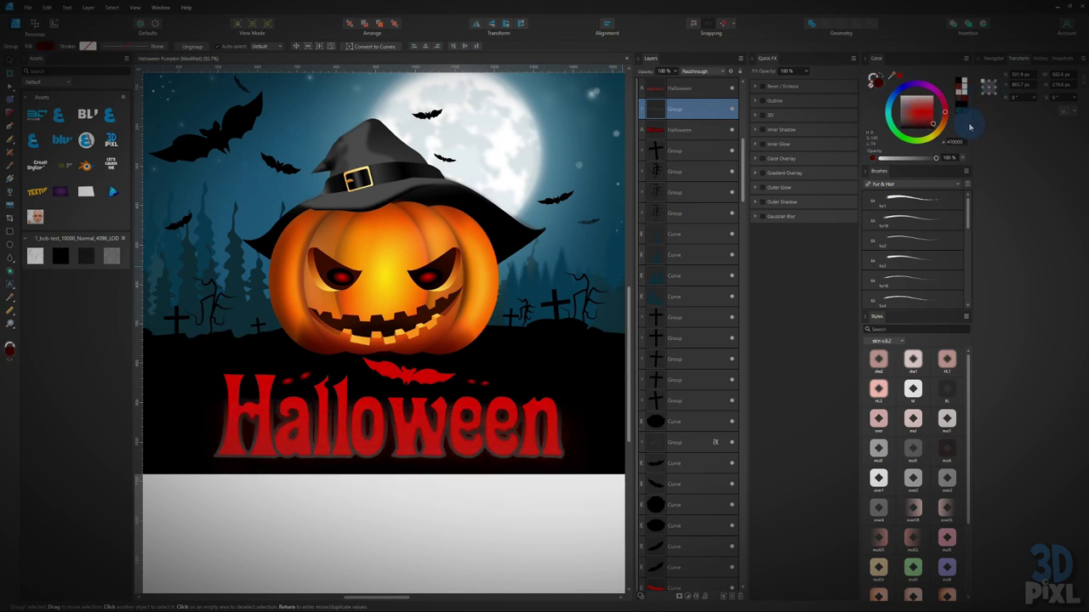
Stretch the red glow group slightly upward and send it behind both title copies.
left_click(408, 404)
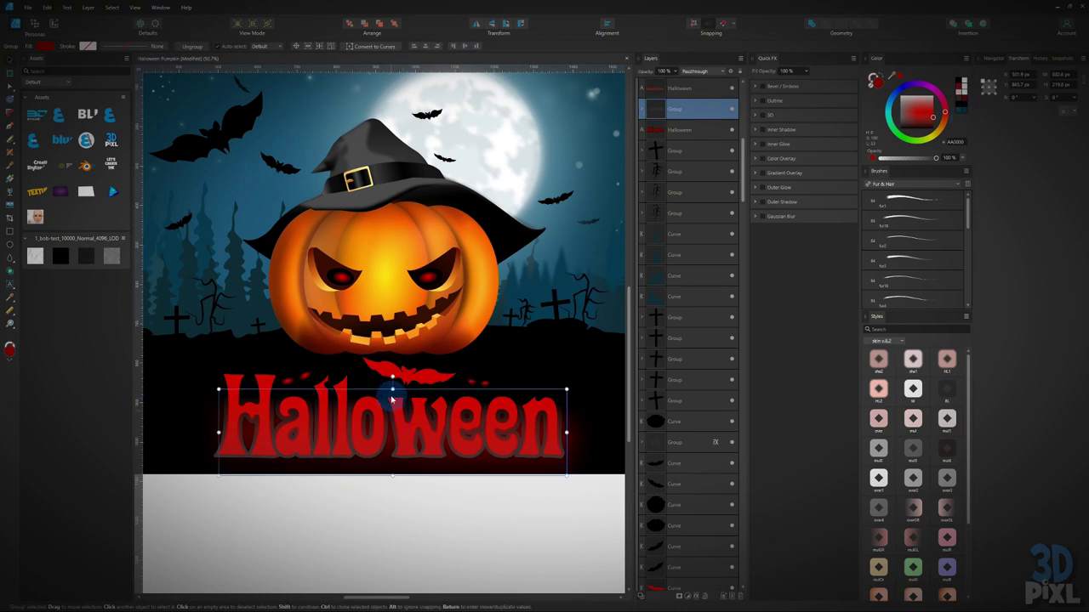
left_click_drag(392, 365, 393, 371)
key("ctrl+bracketleft")
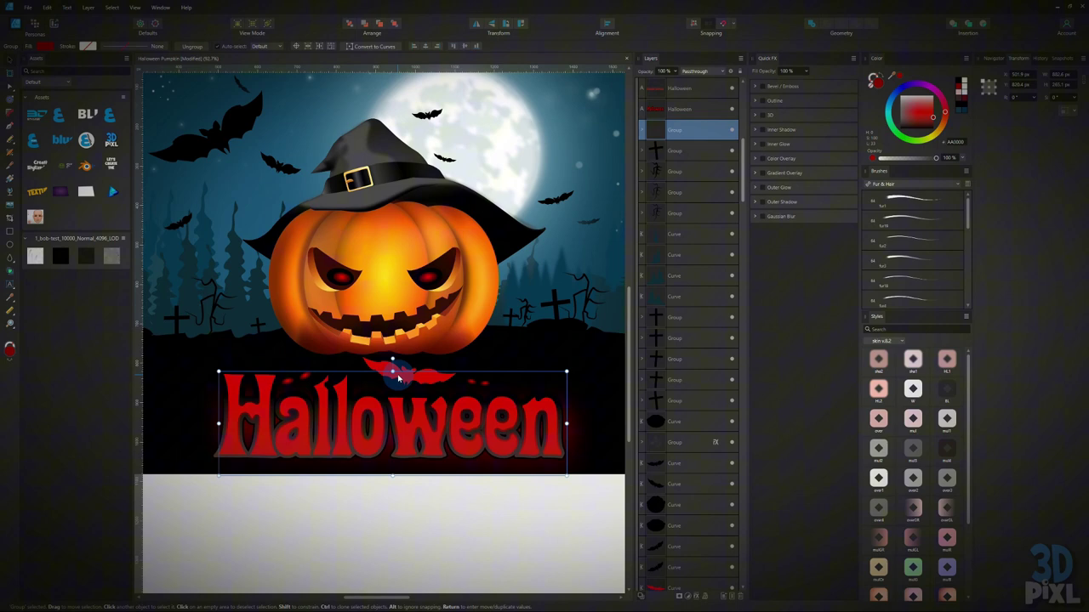
left_click(419, 542)
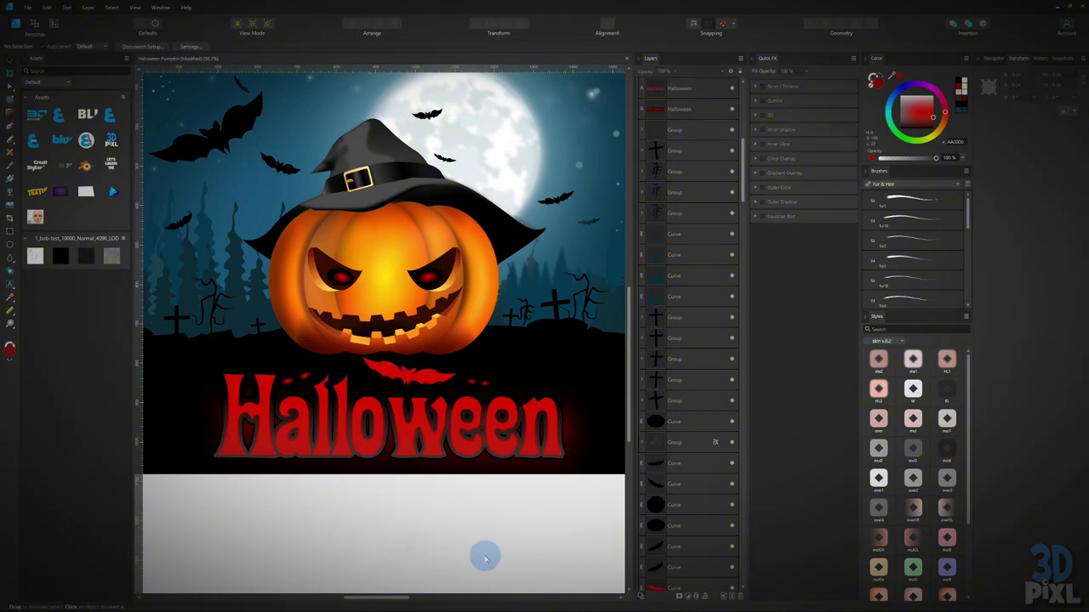
scroll(484, 555, "down", 3)
left_click_drag(414, 534, 401, 489)
scroll(324, 486, "up", 3)
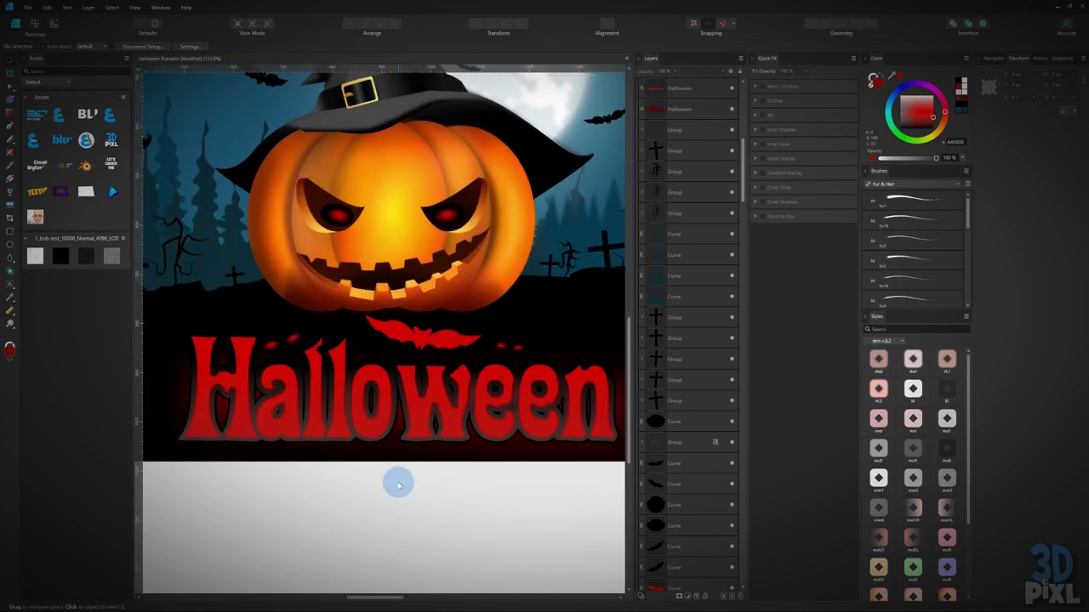
Clear the spare hat-wearing pumpkin away from the reference Halloween illustration.
scroll(401, 483, "down", 2)
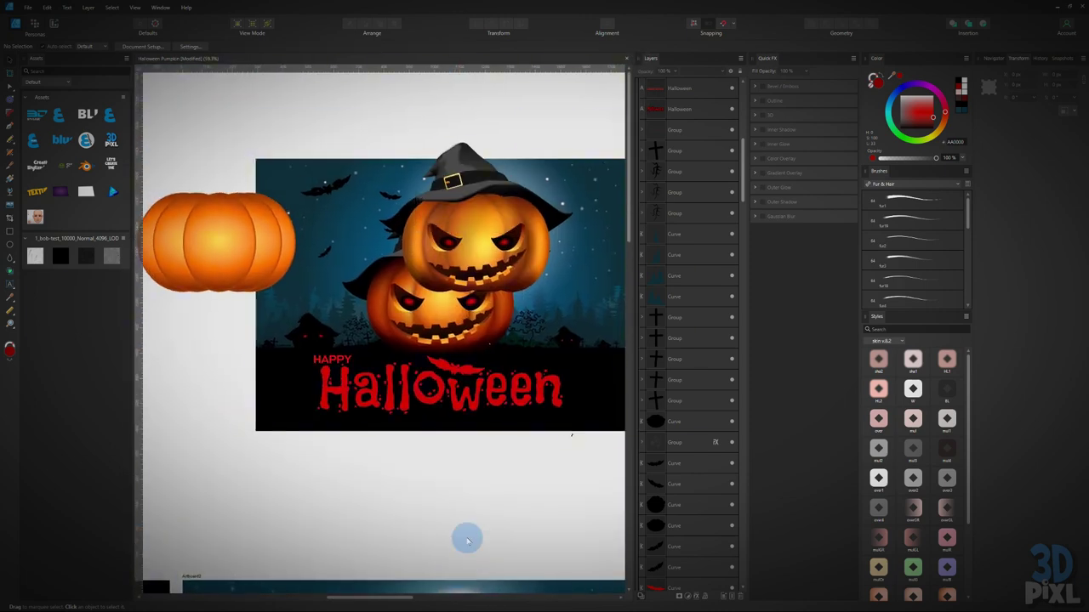
left_click(451, 396)
left_click_drag(451, 397, 430, 292)
left_click_drag(355, 297, 434, 353)
scroll(427, 346, "up", 2)
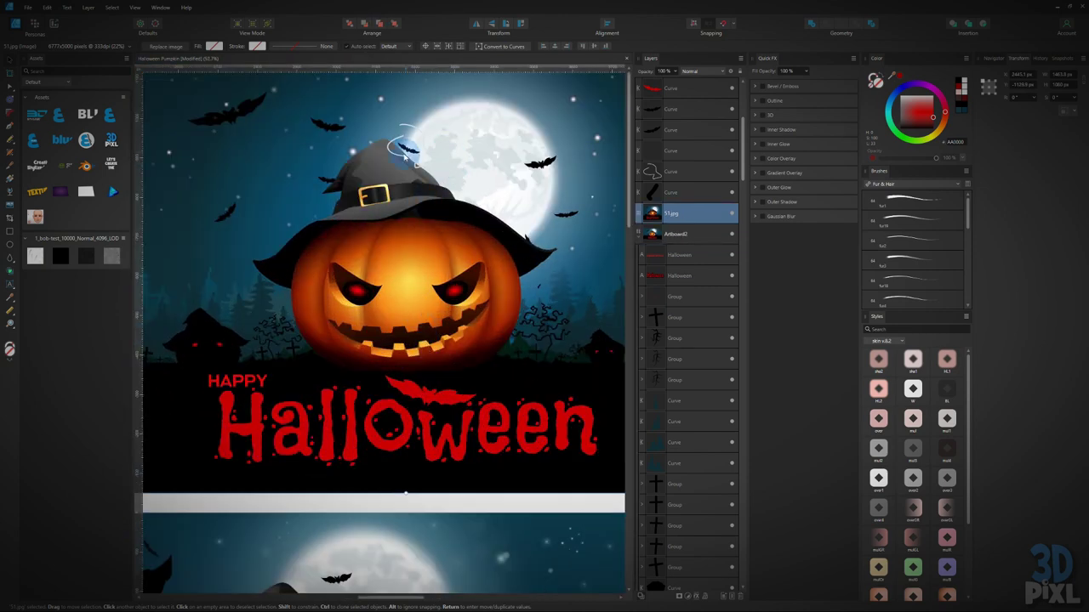
Compare the finished illustration with the reference artwork above it, examining the pumpkin, hat, background and title.
left_click(426, 173)
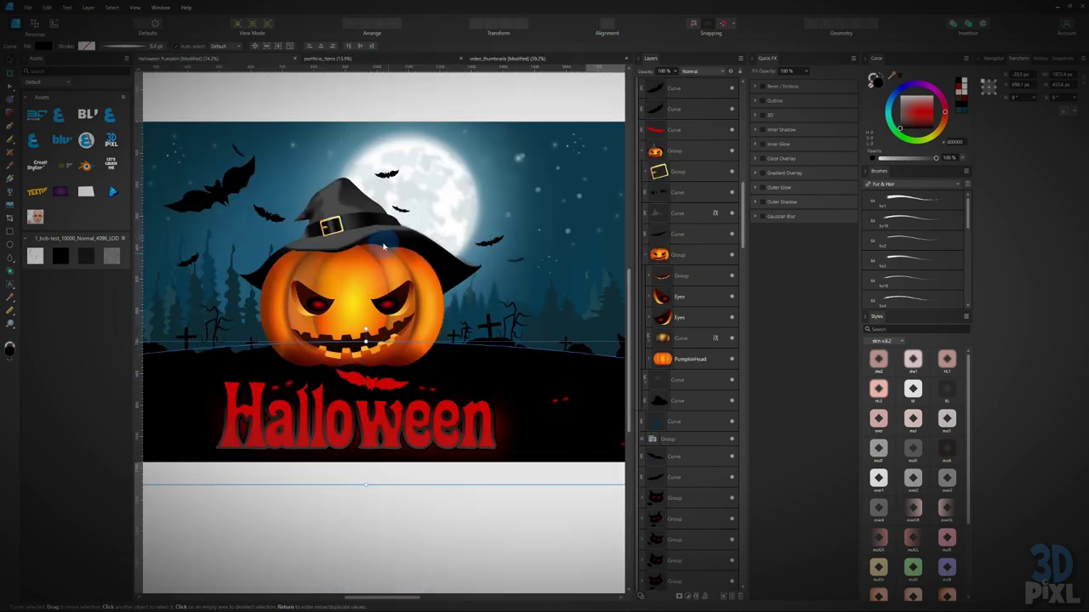
left_click_drag(384, 246, 443, 506)
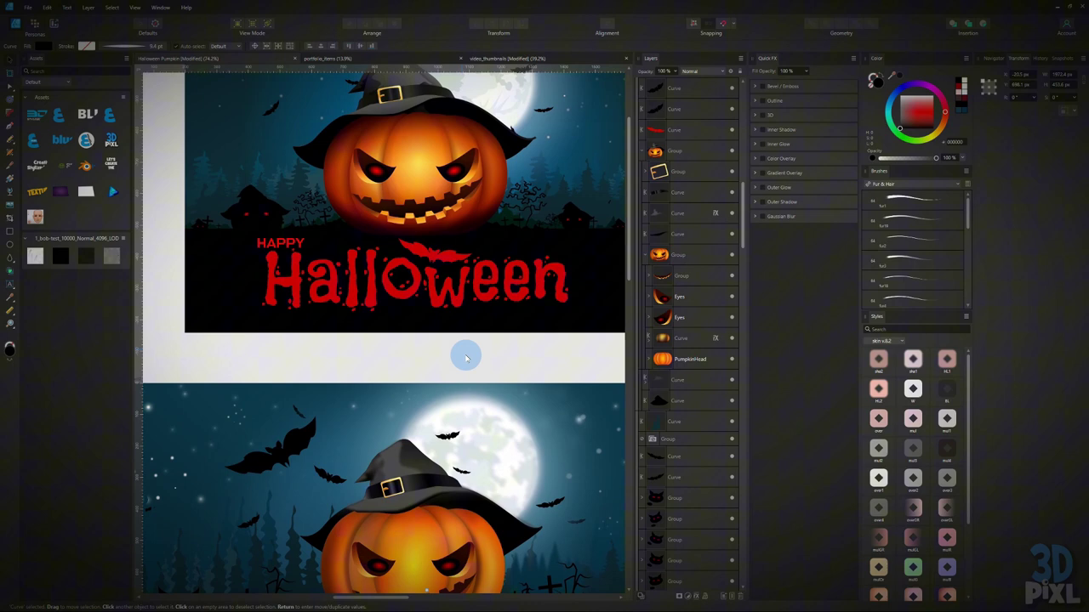
scroll(451, 306, "down", 5)
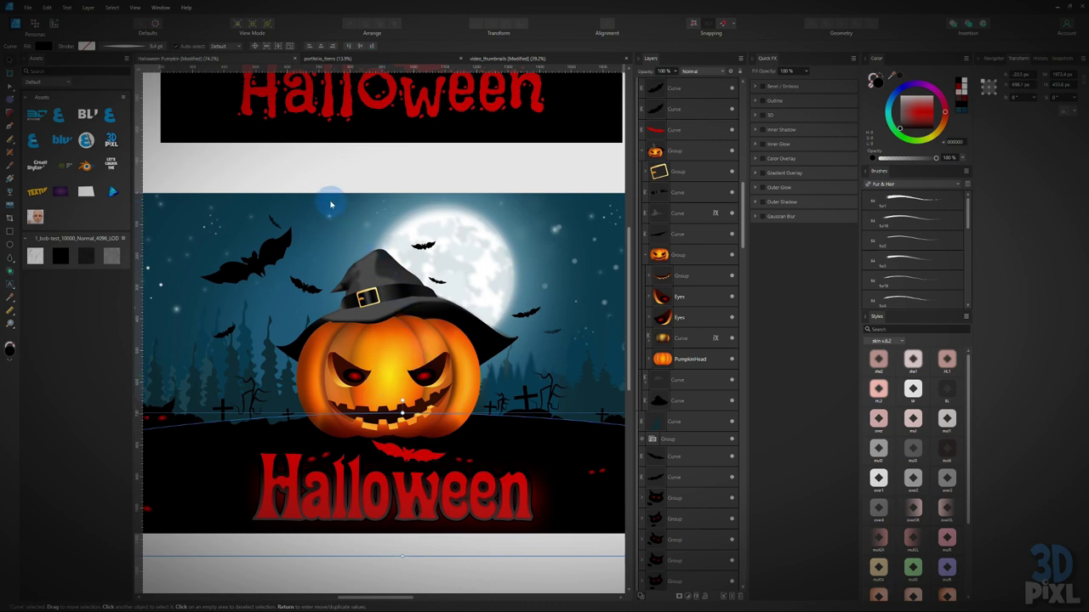
left_click_drag(333, 195, 323, 296)
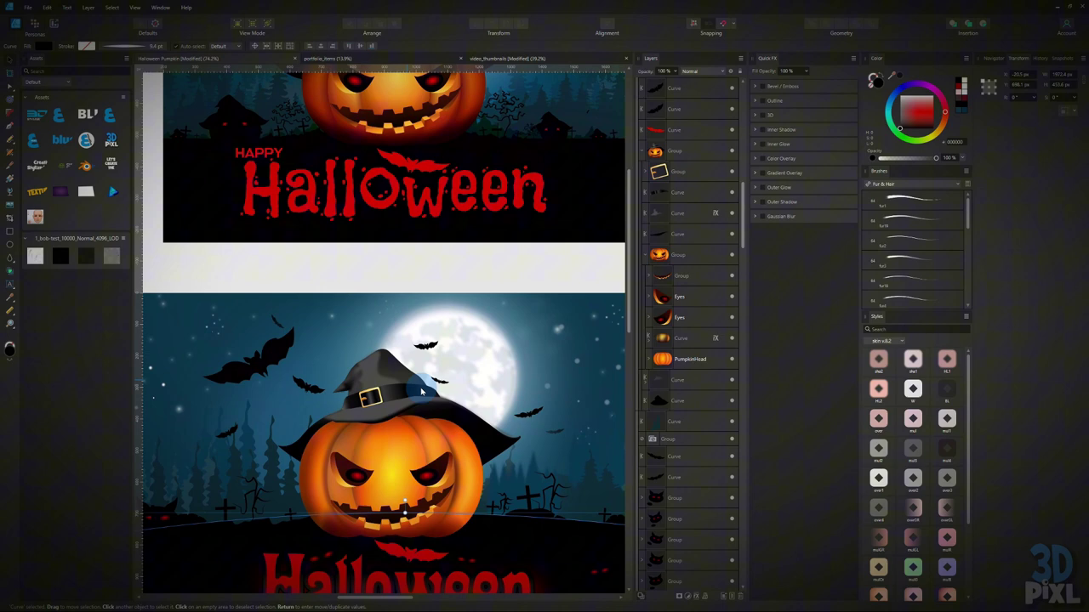
left_click(424, 263)
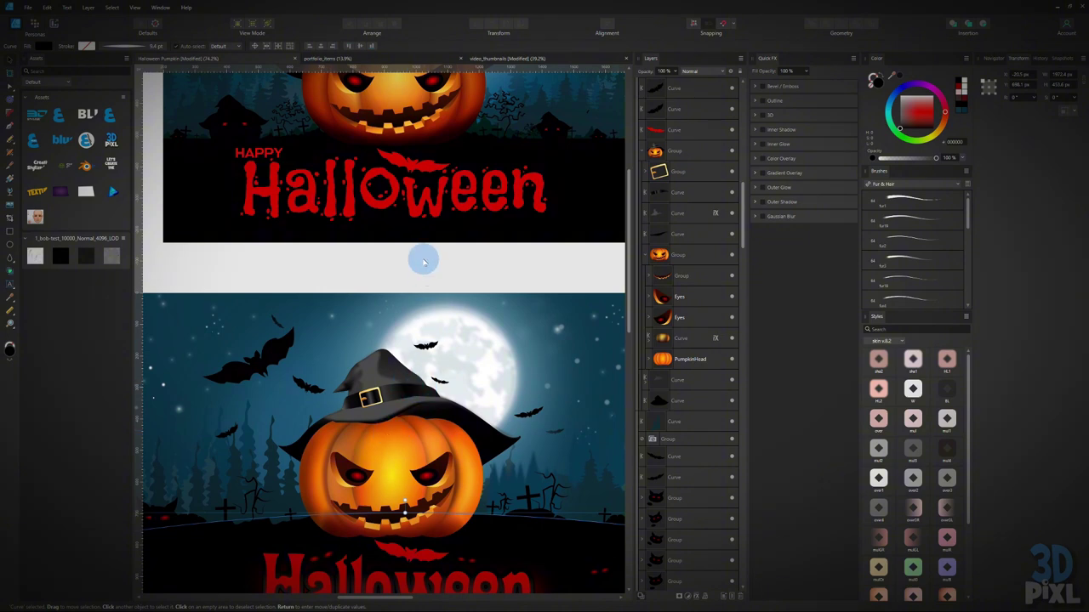
left_click_drag(423, 263, 410, 392)
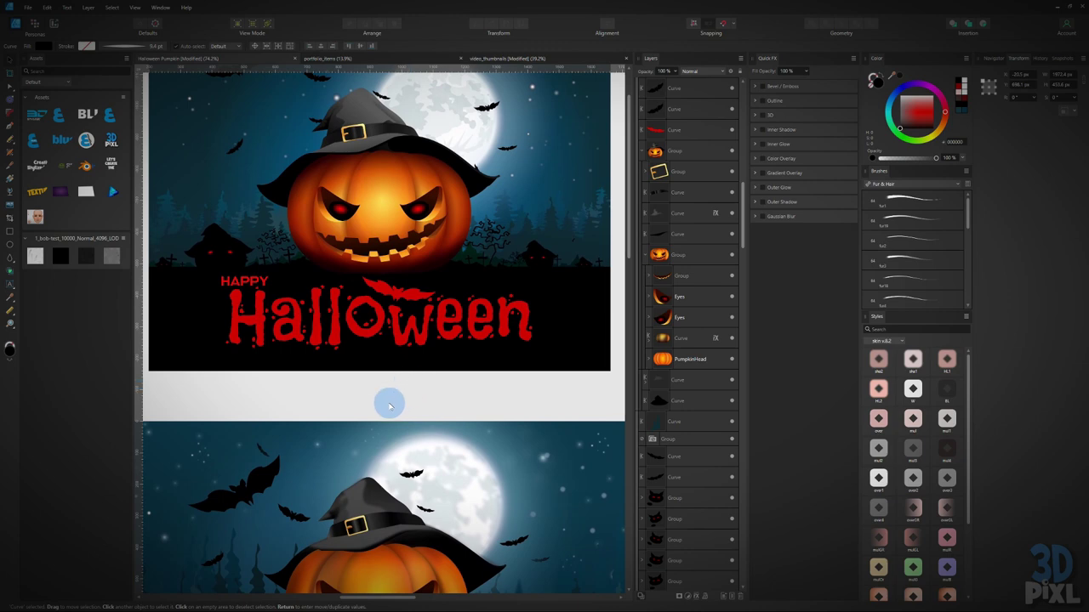
left_click_drag(350, 392, 368, 328)
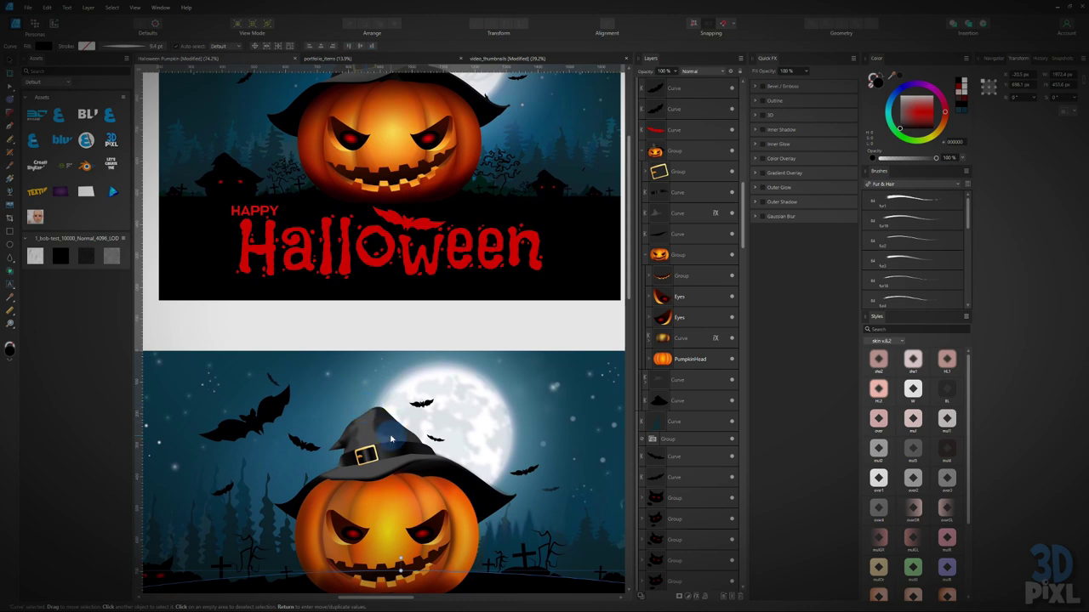
scroll(389, 440, "up", 1)
scroll(389, 439, "down", 3)
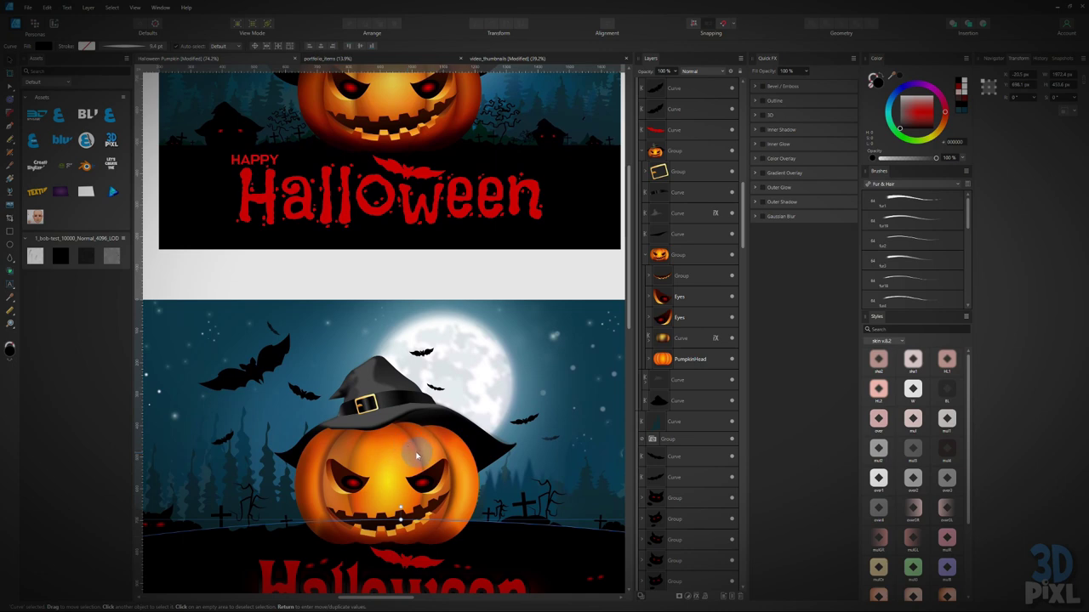
left_click(417, 453)
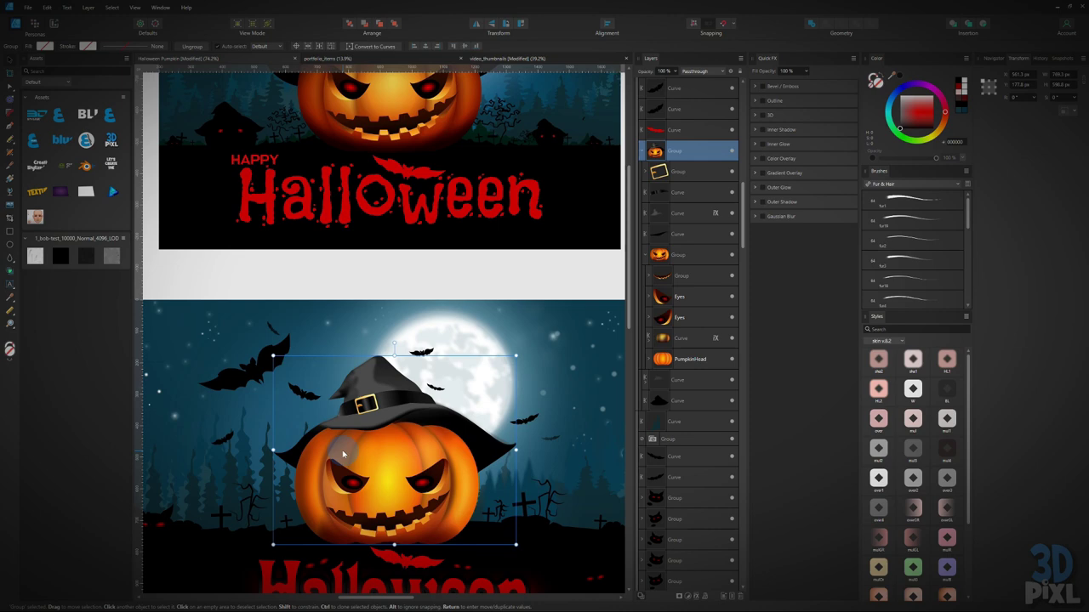
left_click(360, 272)
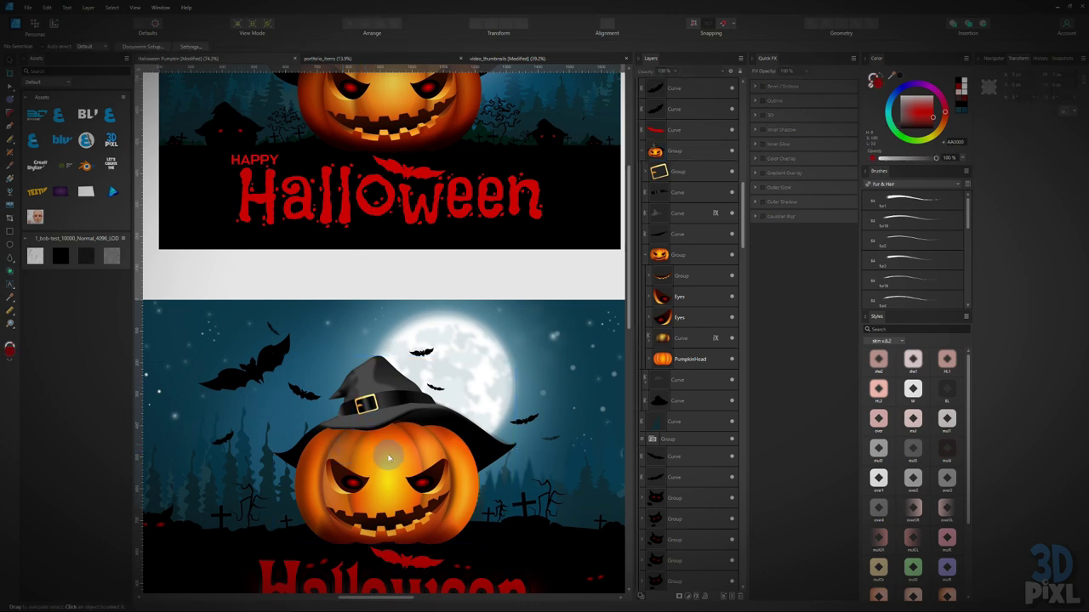
left_click(384, 452)
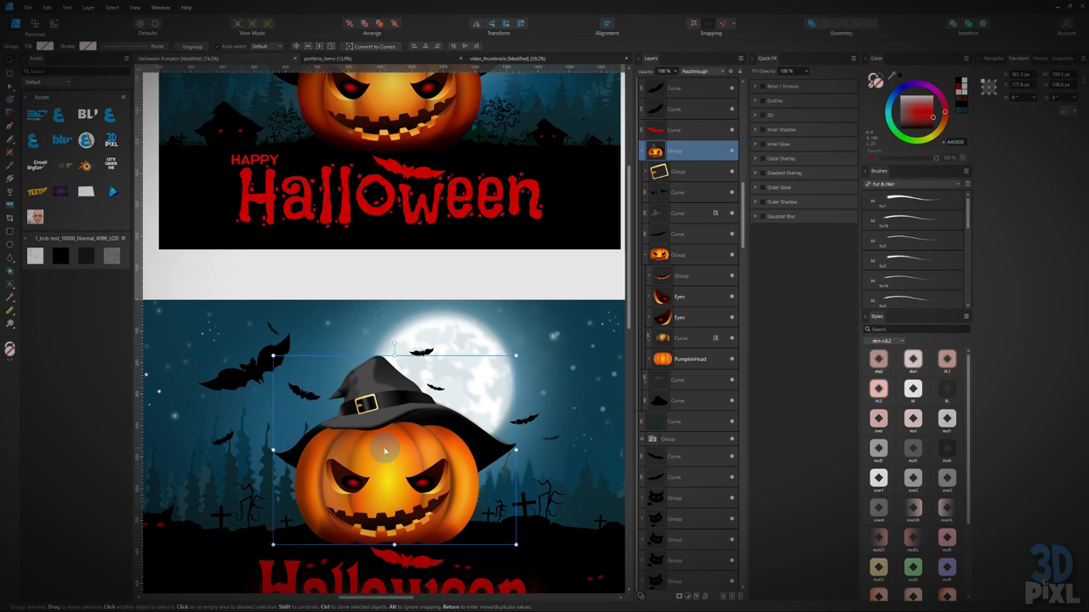